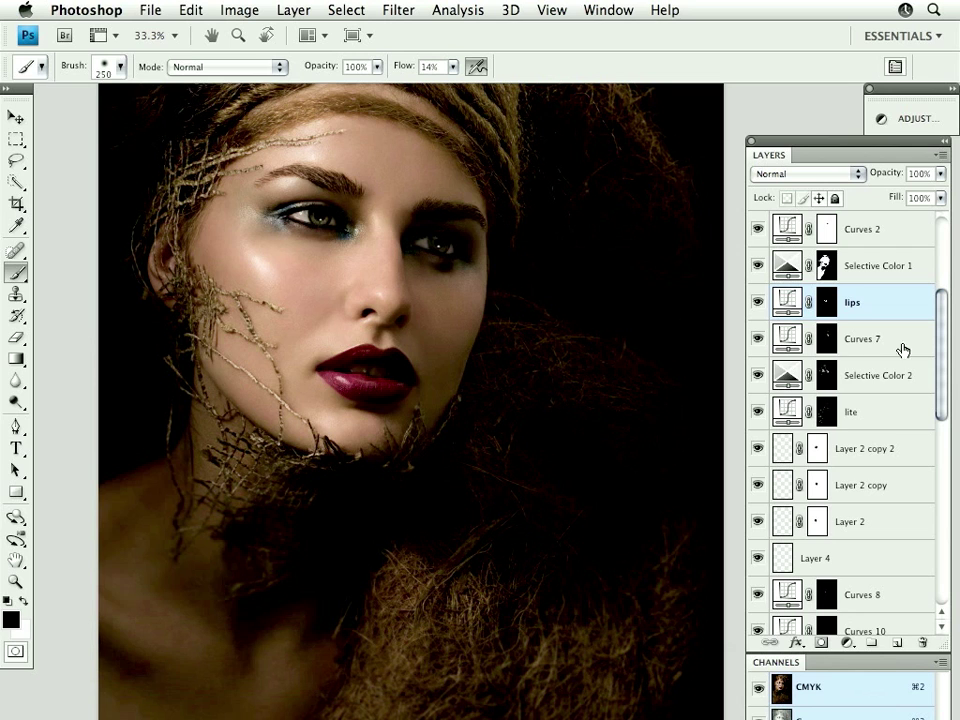
# - Compare the portrait's skin tones with the Selective Color 1 layer hidden and shown
pyautogui.moveTo(939, 321)
pyautogui.mouseDown()
pyautogui.moveTo(940, 249)
pyautogui.moveTo(948, 565)
pyautogui.moveTo(957, 314)
pyautogui.mouseUp()
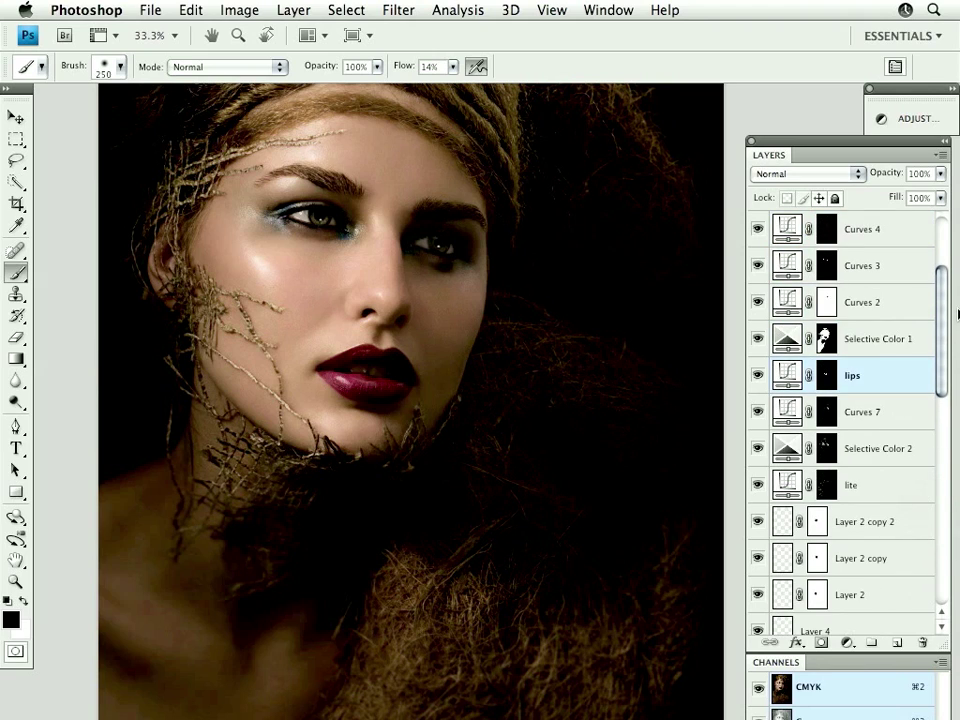
pyautogui.click(824, 343)
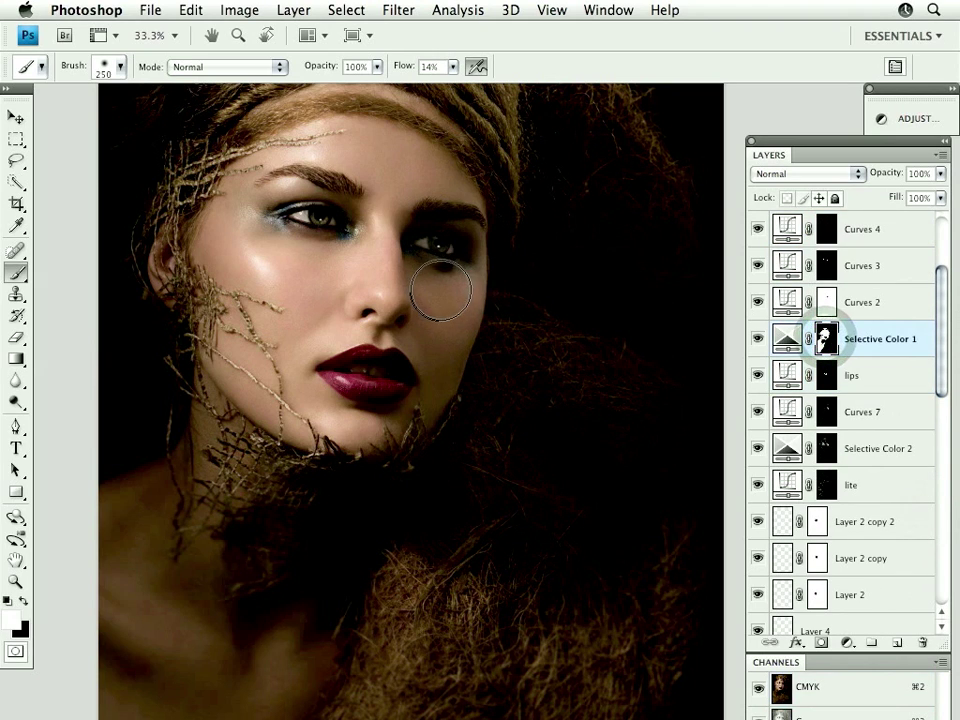
pyautogui.press('x')
pyautogui.click(756, 341)
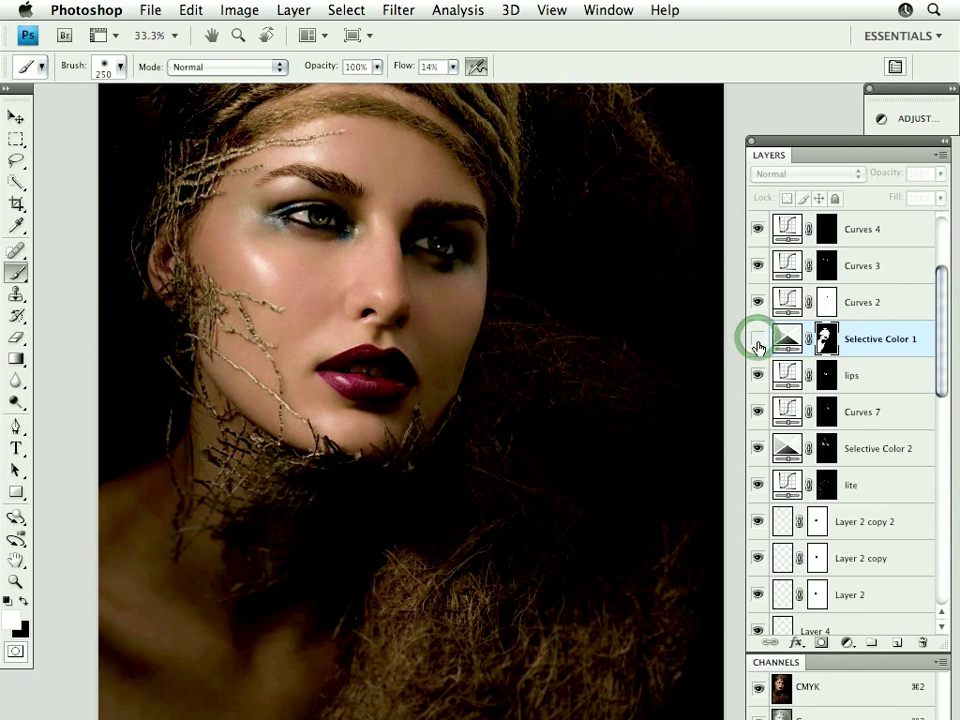
pyautogui.moveTo(674, 261); pyautogui.dragTo(607, 403)
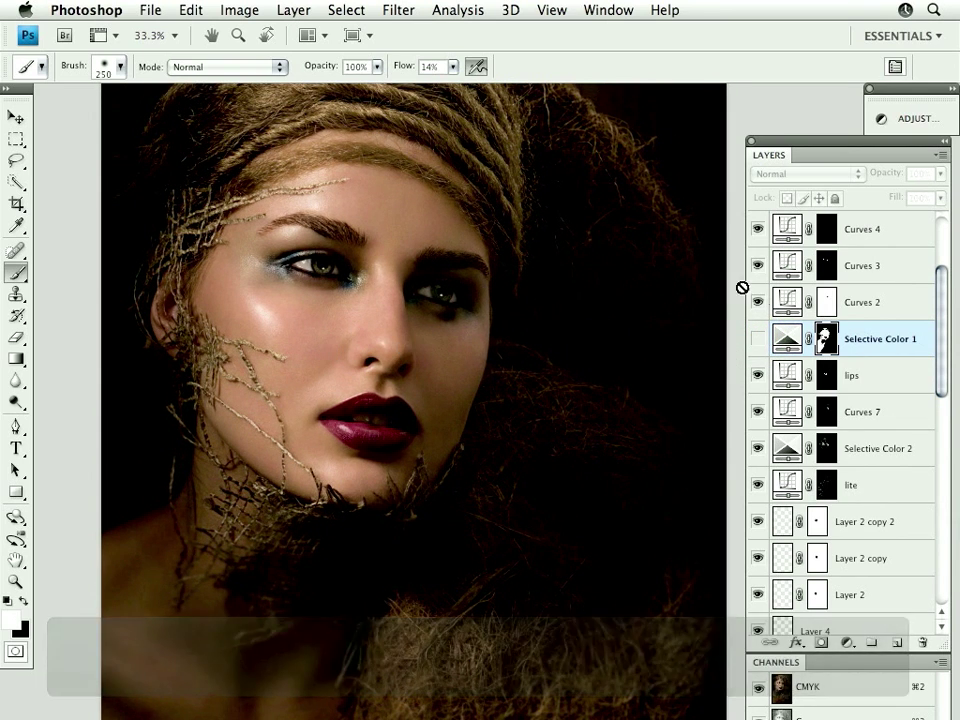
pyautogui.click(757, 341)
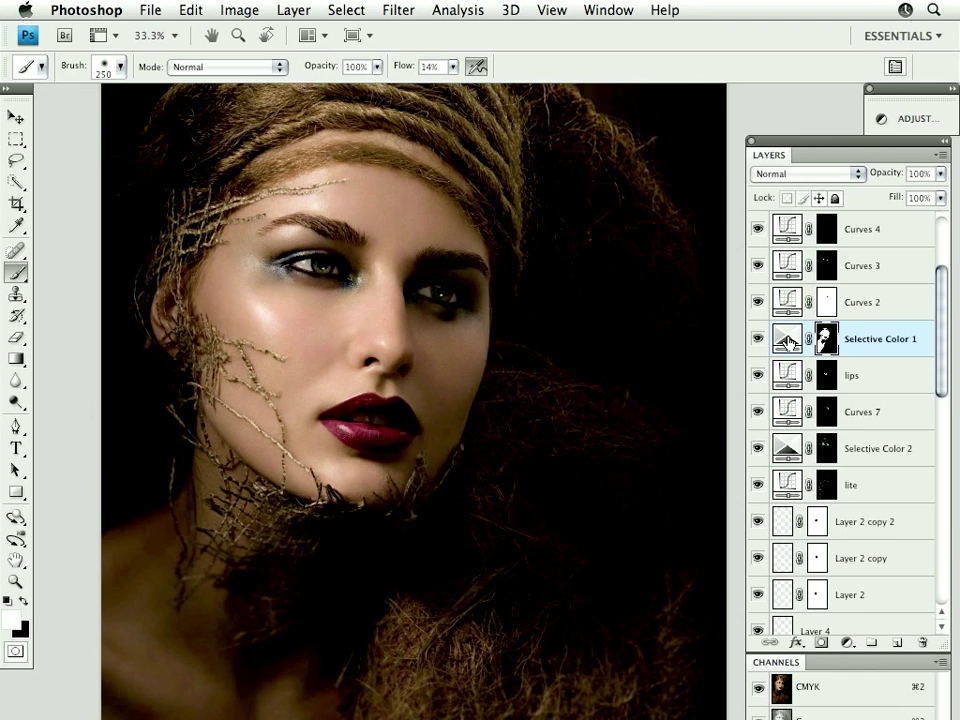
# - Examine the Reds and Yellows settings of the Selective Color 1 adjustment
pyautogui.click(789, 341)
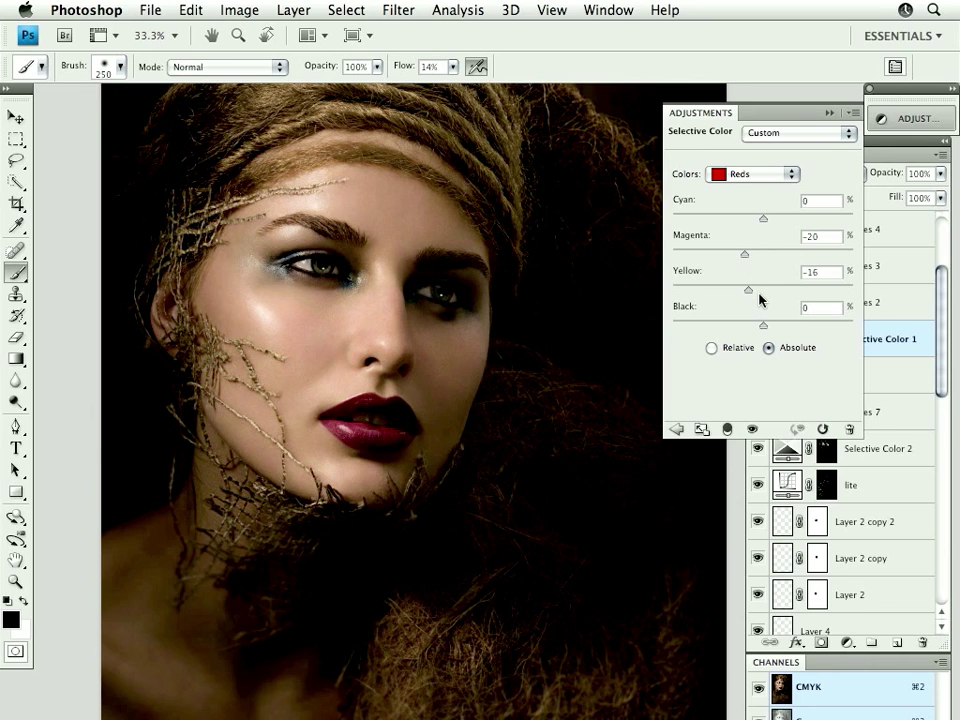
pyautogui.click(790, 174)
pyautogui.click(782, 190)
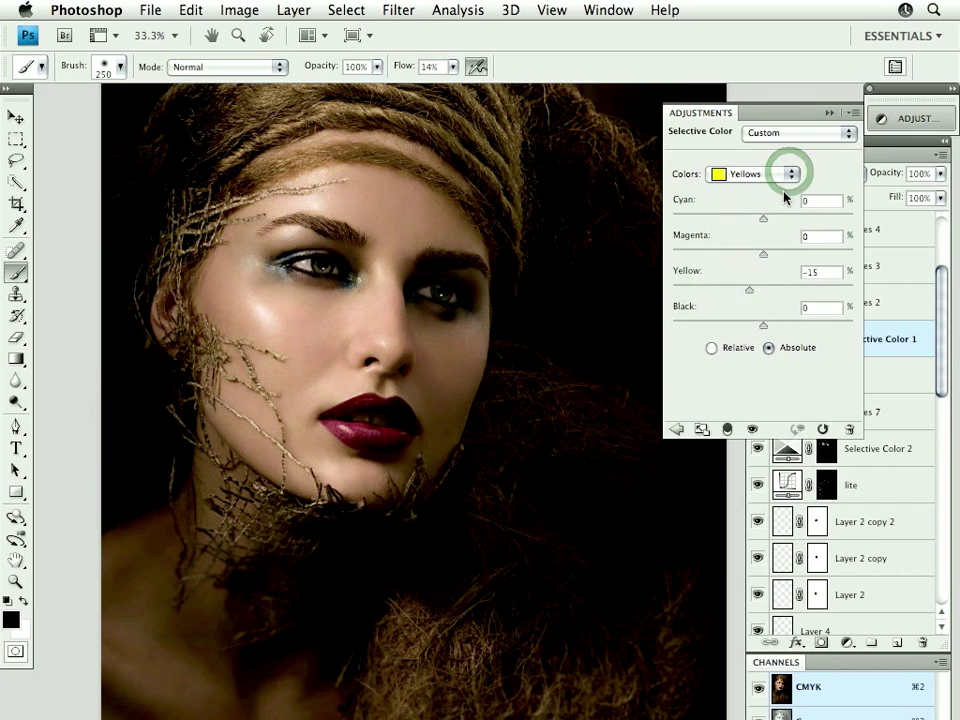
pyautogui.click(831, 113)
# - Toggle the Selective Color 1 layer off and on to review its effect on the skin
pyautogui.click(757, 339)
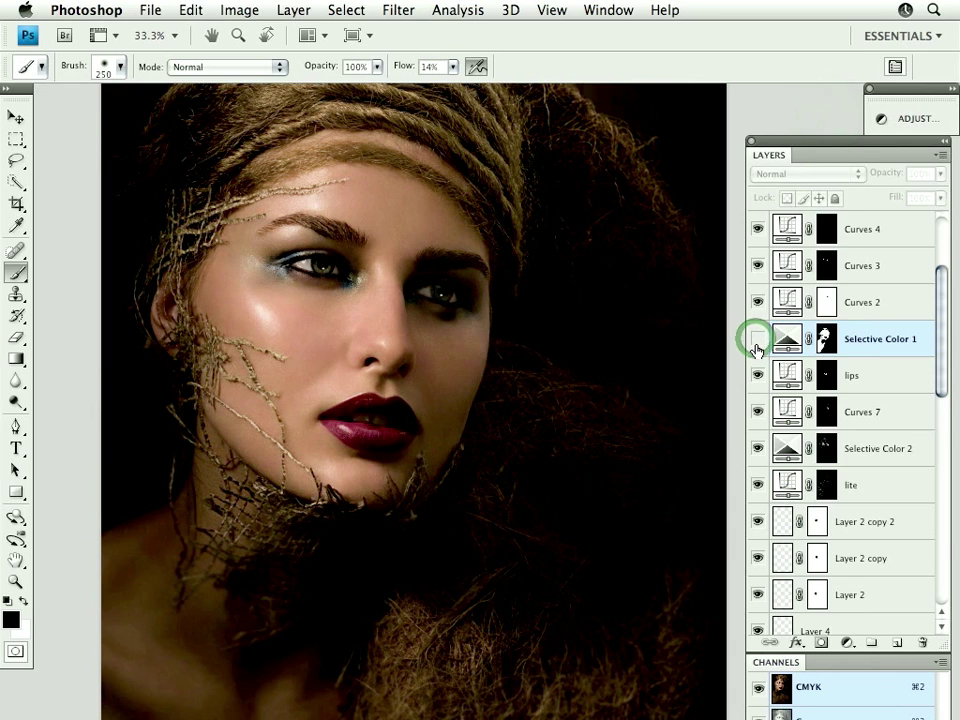
pyautogui.click(757, 339)
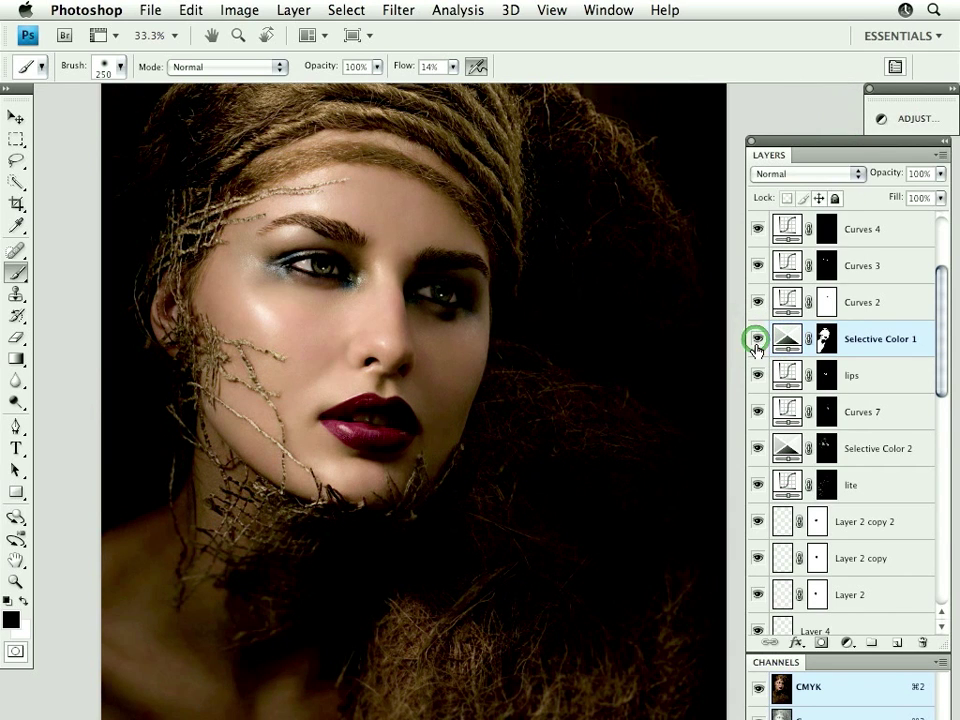
pyautogui.click(757, 339)
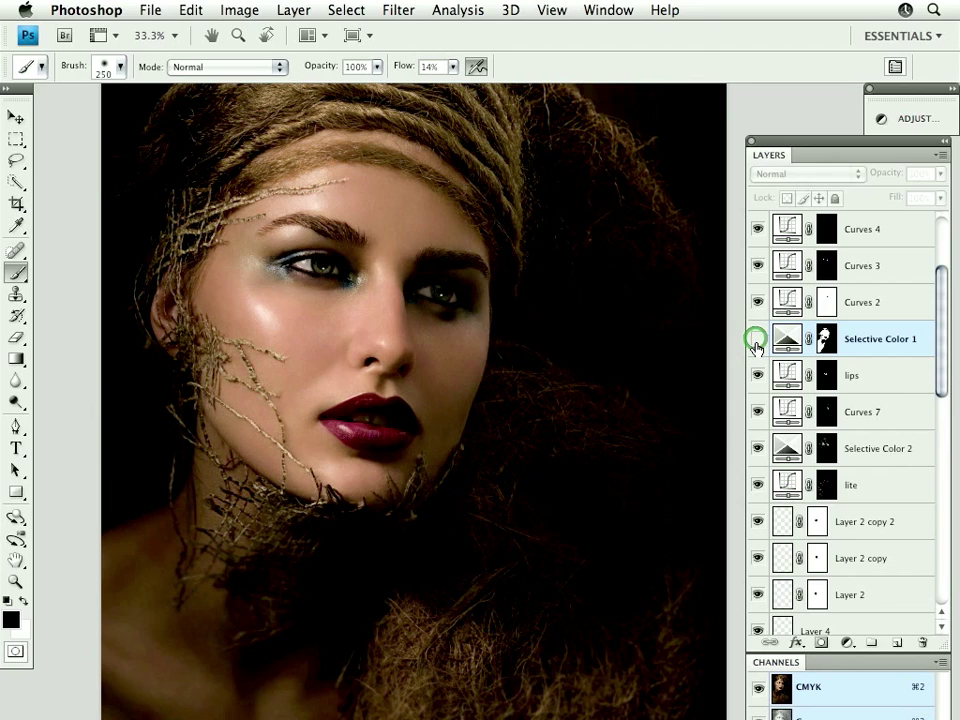
pyautogui.click(757, 339)
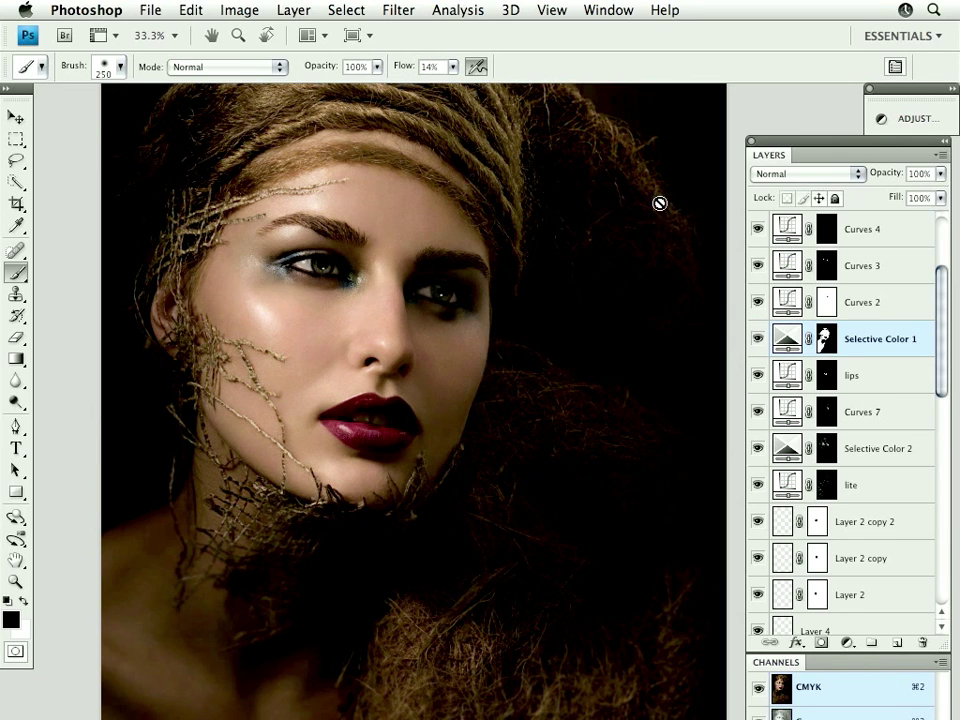
# - View the layer mask of Selective Color 2 on its own and return to the image
pyautogui.press('v')
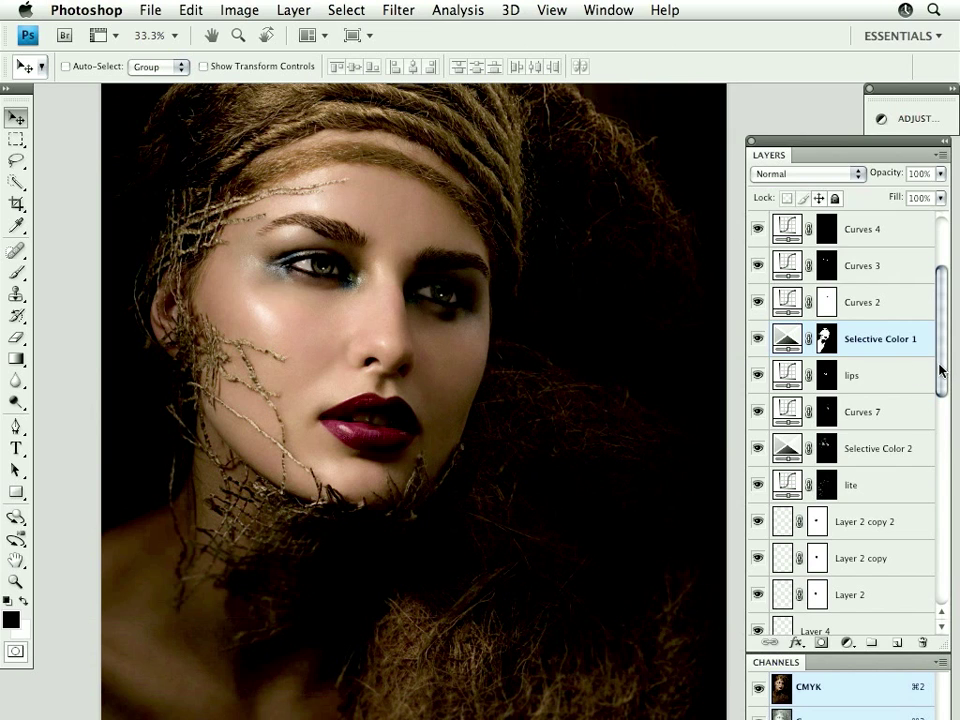
pyautogui.scroll(-1, 940, 368)
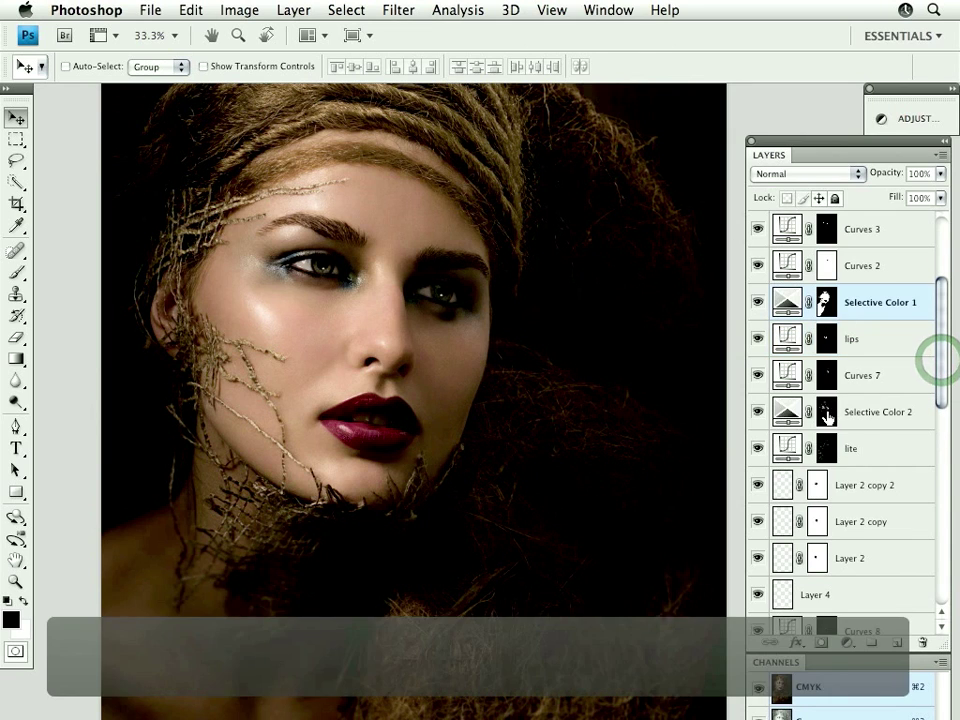
pyautogui.keyDown('alt'); pyautogui.click(826, 412); pyautogui.keyUp('alt')
pyautogui.keyDown('alt'); pyautogui.click(826, 412); pyautogui.keyUp('alt')
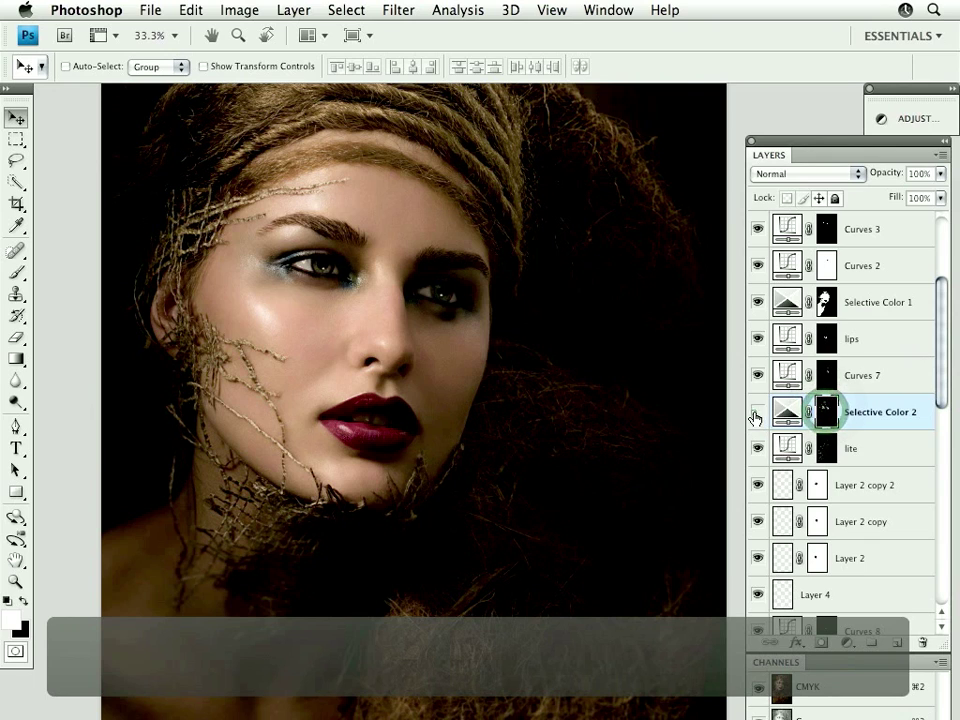
# - Compare the face with the Selective Color 2 layer repeatedly hidden and shown
pyautogui.click(756, 412)
pyautogui.click(756, 412)
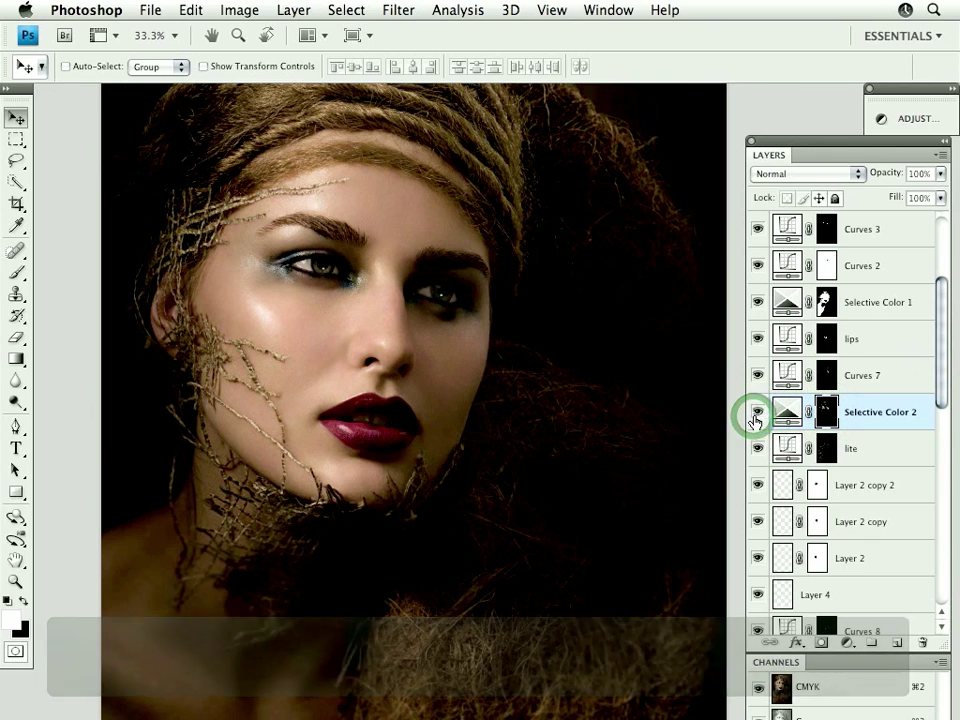
pyautogui.click(757, 413)
pyautogui.click(757, 413)
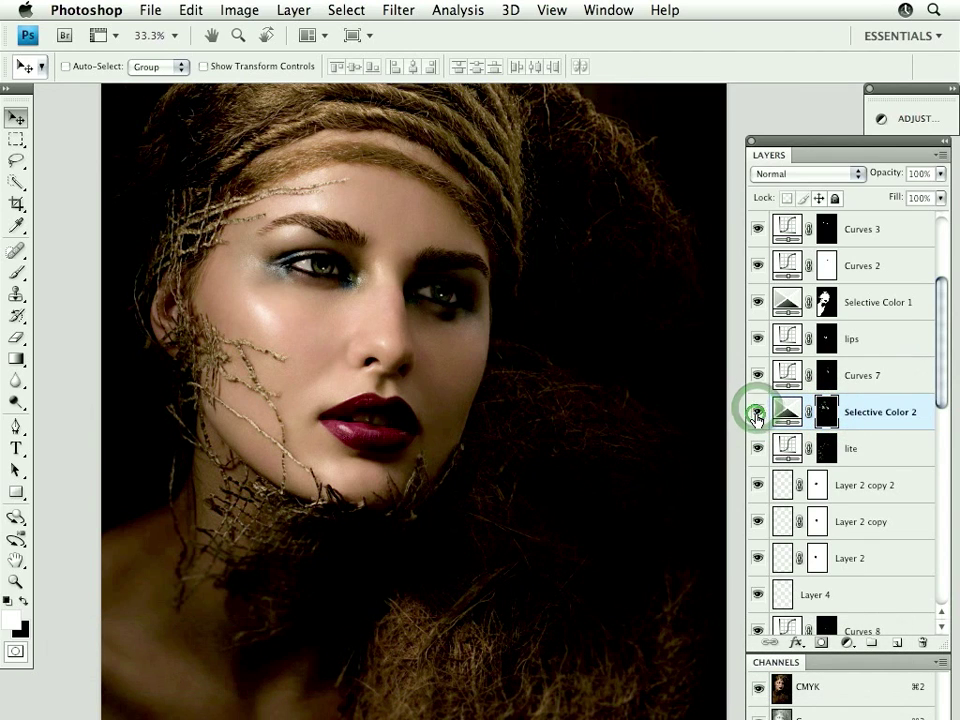
pyautogui.click(757, 413)
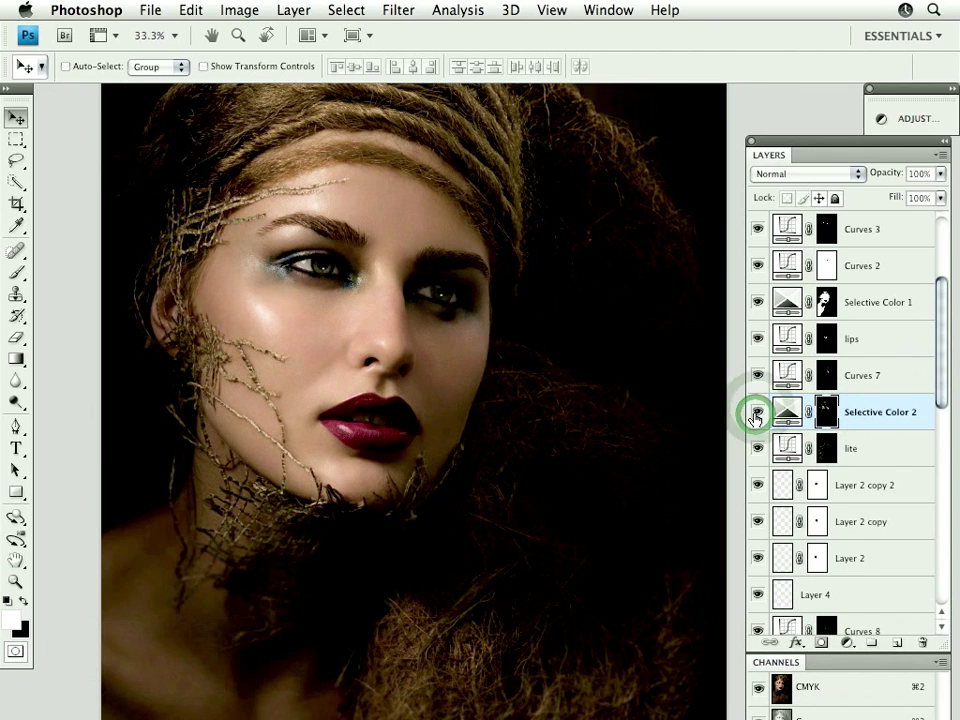
pyautogui.click(943, 350)
pyautogui.click(756, 413)
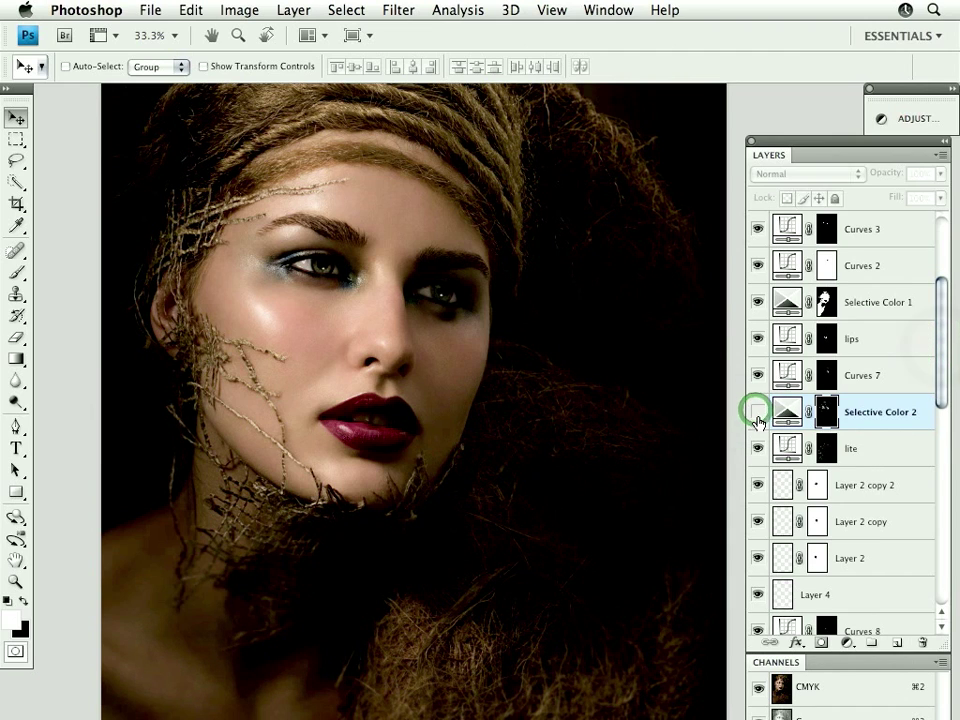
pyautogui.click(757, 413)
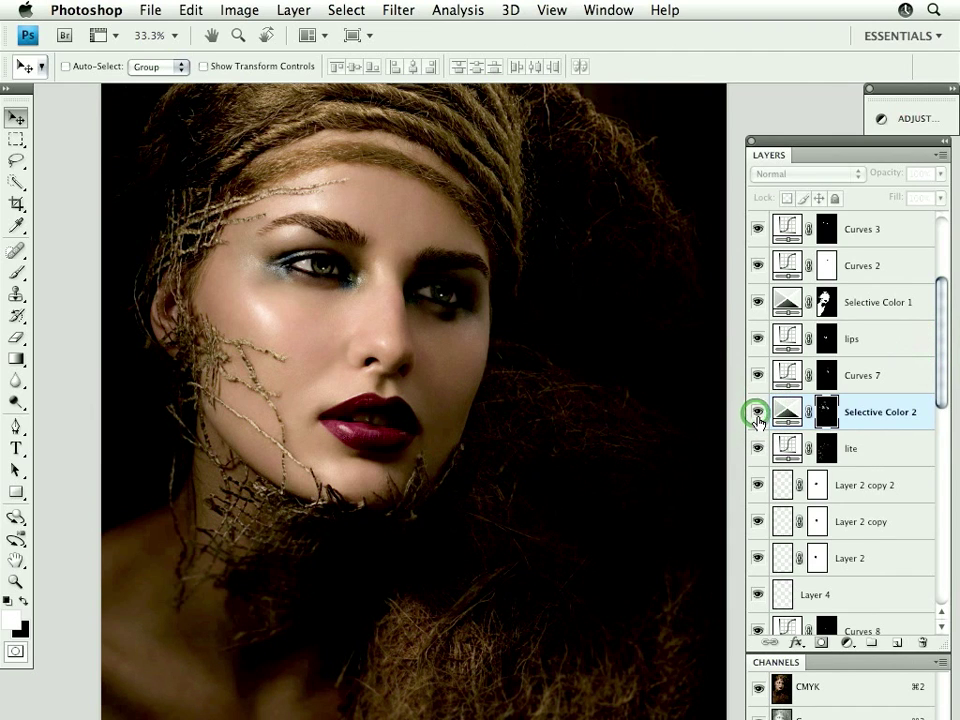
# - Find the Selective Color 5 layer and compare the face with it hidden and shown
pyautogui.moveTo(940, 364); pyautogui.dragTo(957, 535)
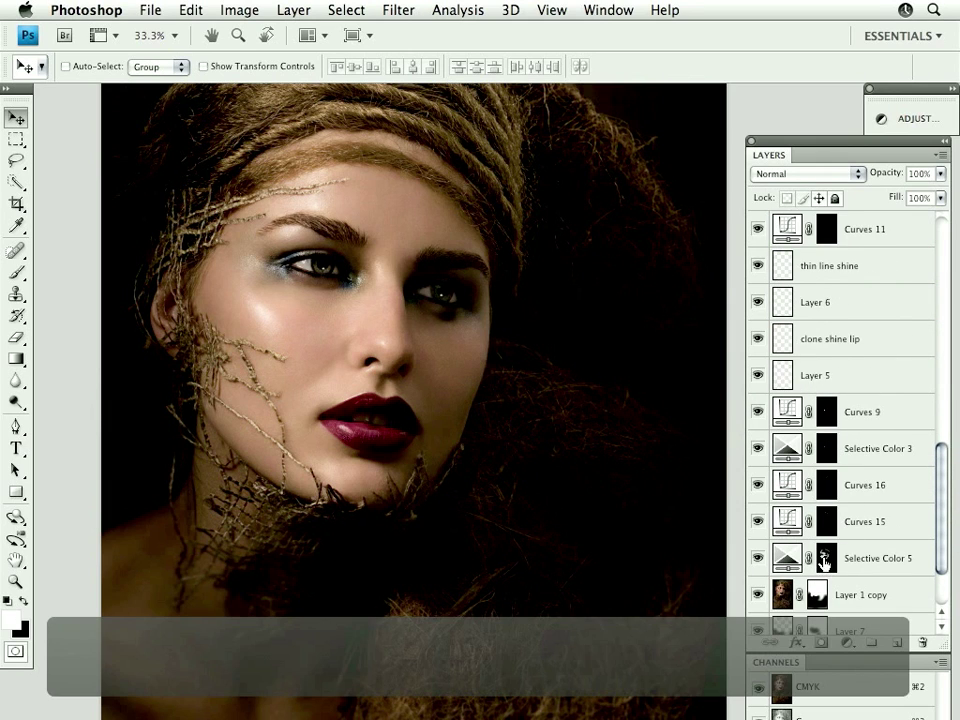
pyautogui.click(756, 557)
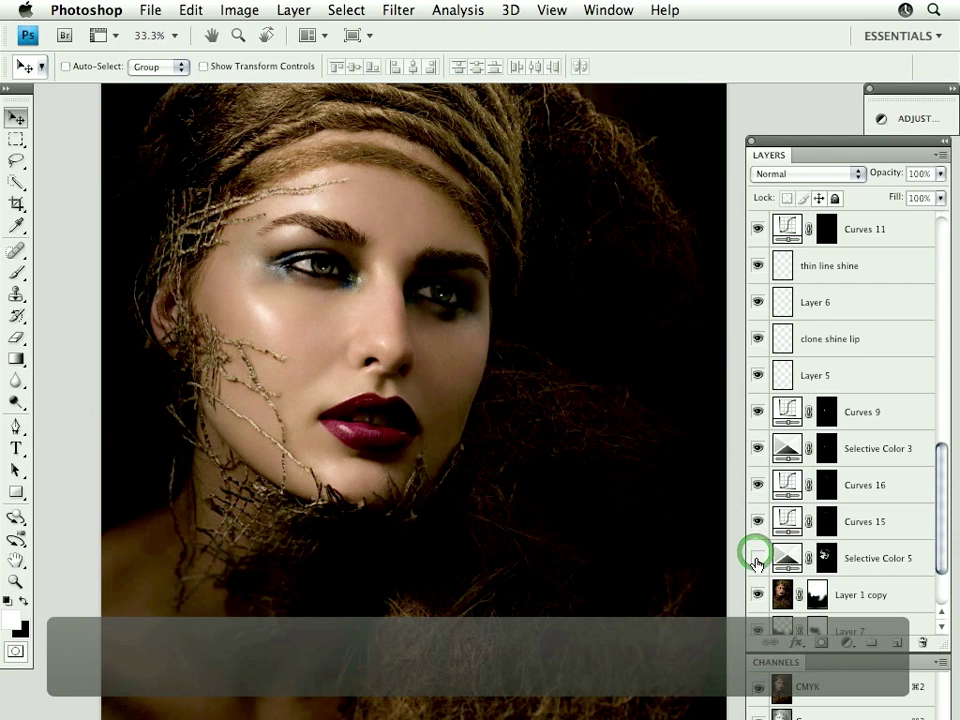
pyautogui.click(756, 558)
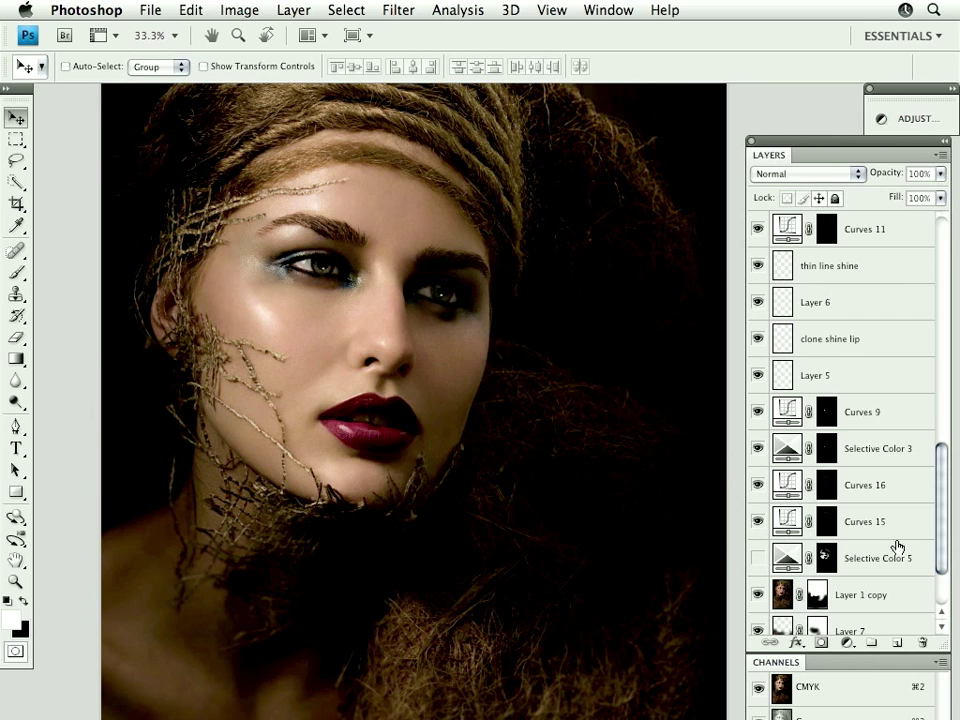
pyautogui.click(758, 559)
# - Display the layer mask of Selective Color 5 on its own to examine its painted areas, and return to the image
pyautogui.doubleClick(824, 560)
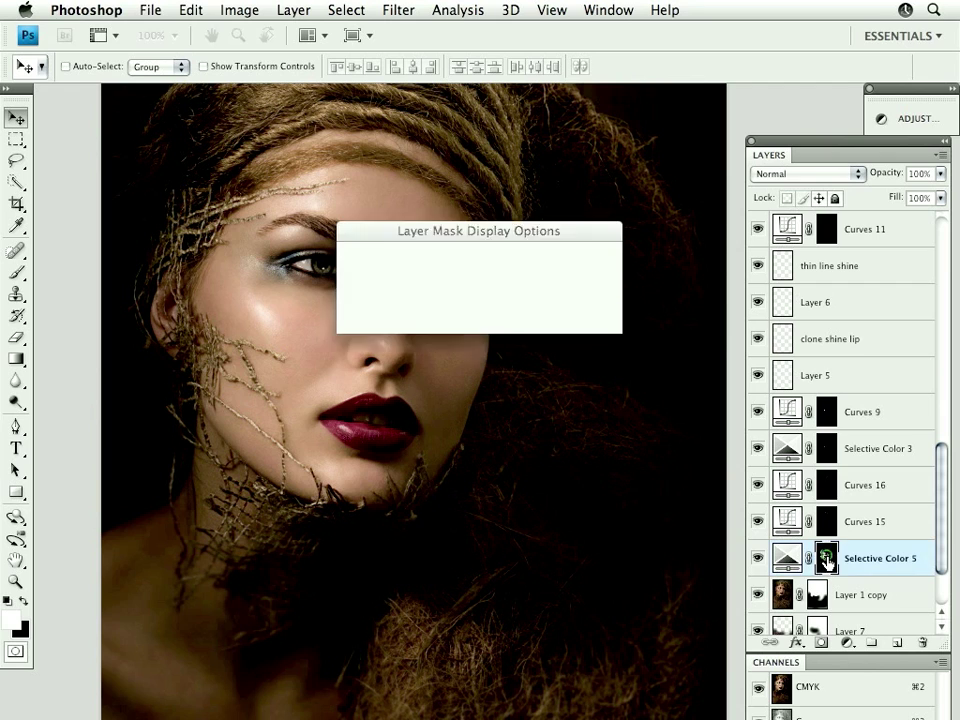
pyautogui.click(594, 286)
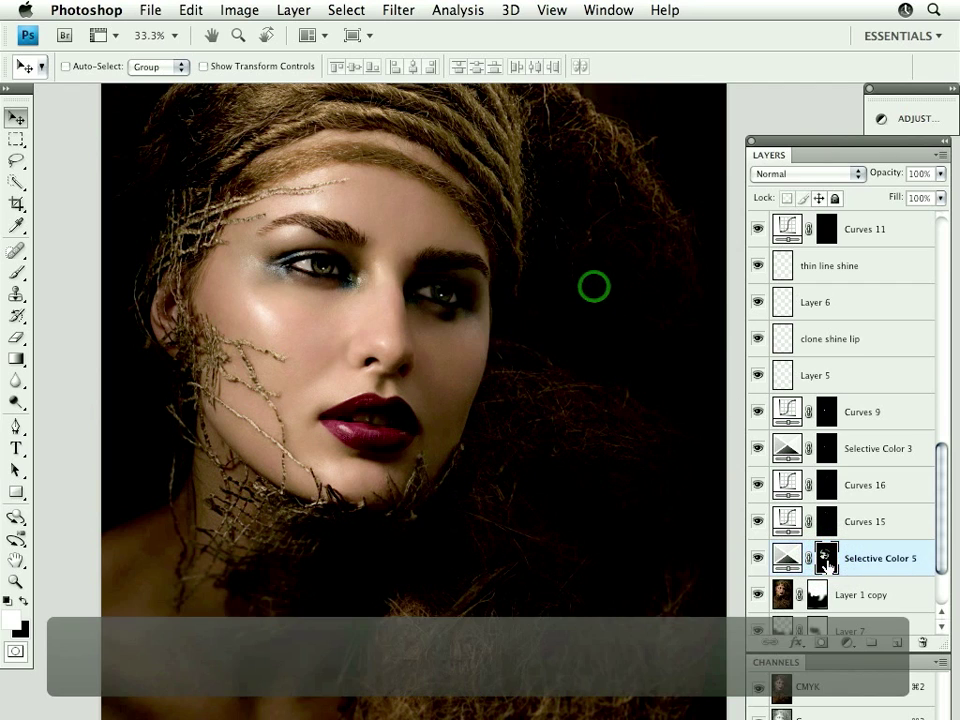
pyautogui.keyDown('alt'); pyautogui.click(826, 558); pyautogui.keyUp('alt')
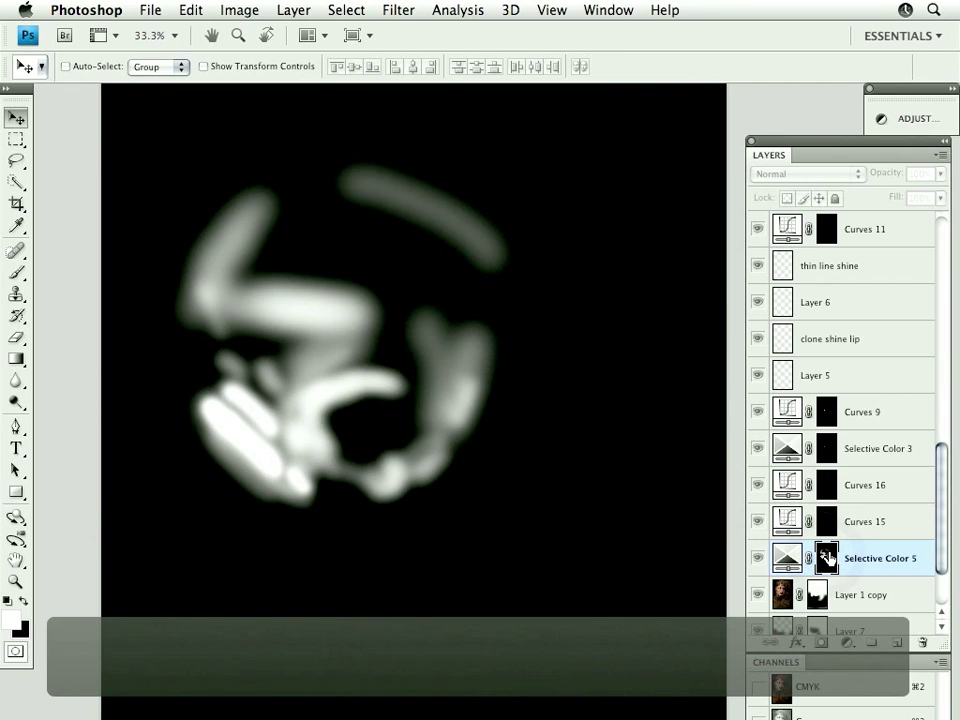
pyautogui.click(757, 560)
# - Examine the Reds and Neutrals settings of the Selective Color 5 adjustment
pyautogui.click(787, 557)
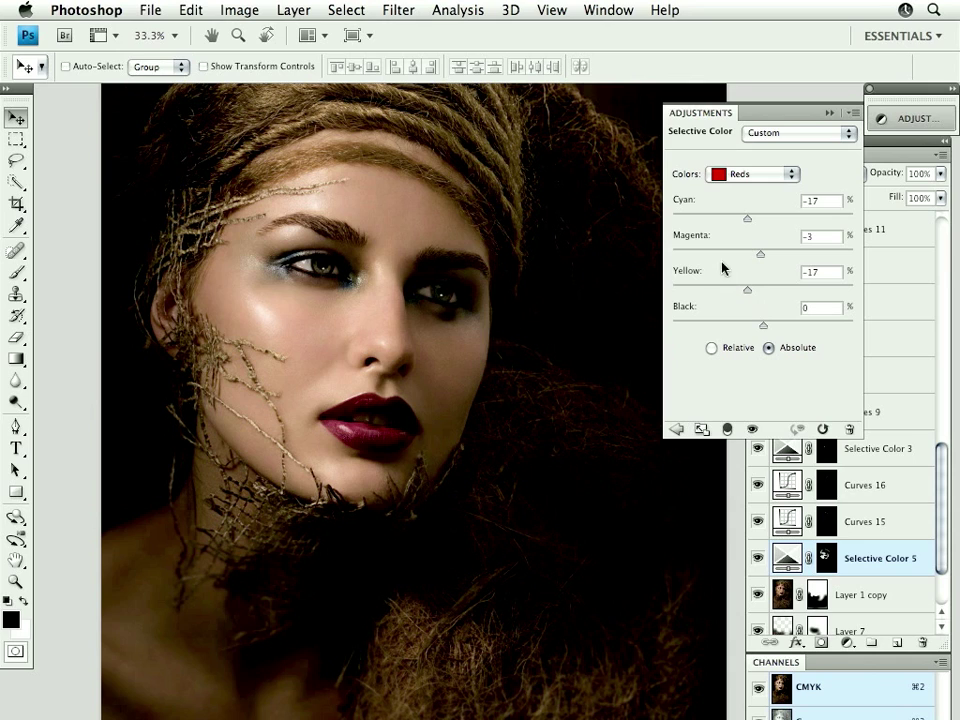
pyautogui.click(829, 114)
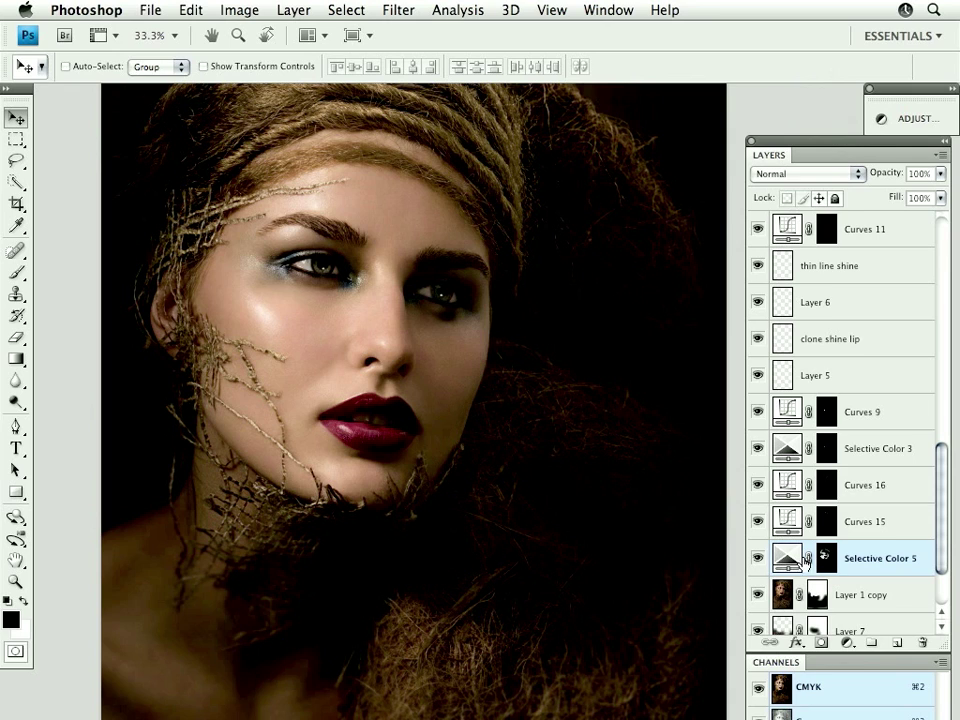
pyautogui.doubleClick(789, 559)
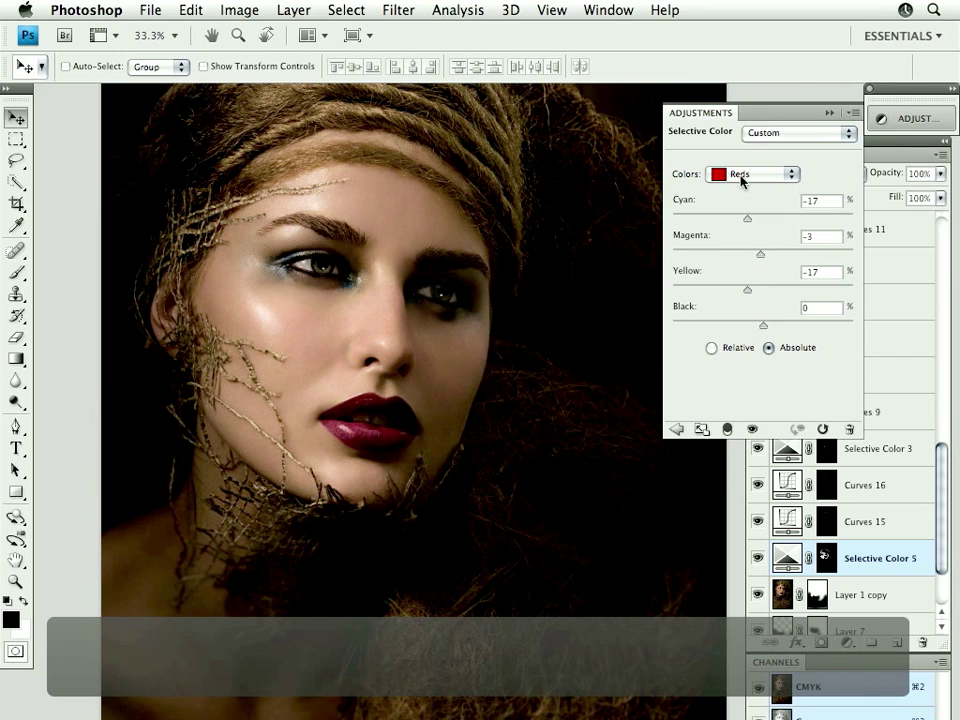
pyautogui.click(791, 174)
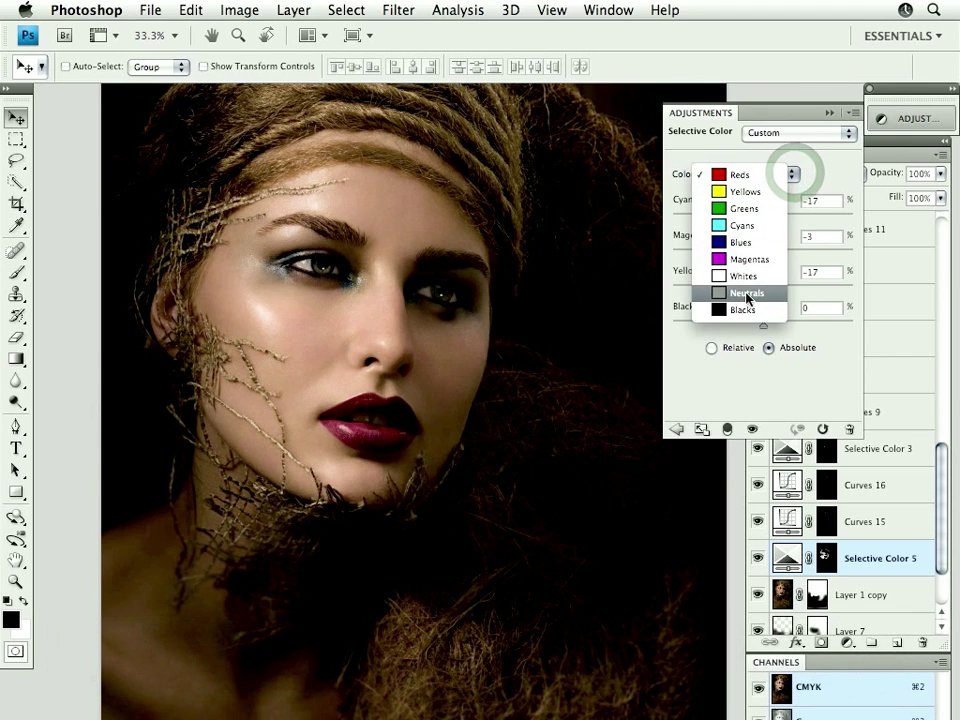
pyautogui.click(747, 294)
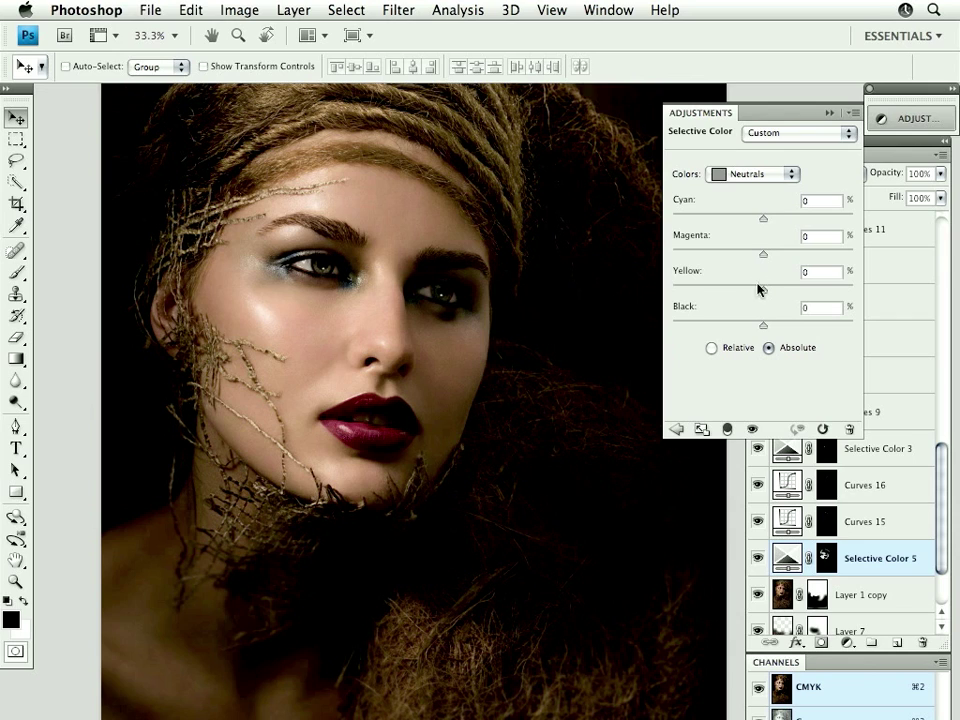
pyautogui.click(831, 116)
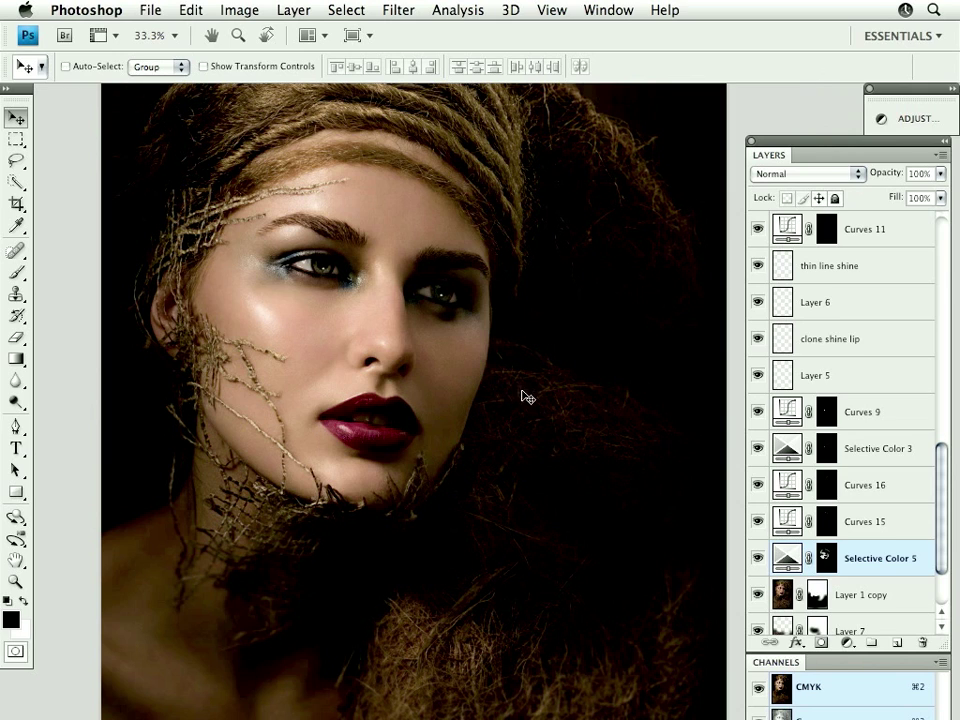
# - Hide the Selective Color 1 layer and load its skin mask as a selection
pyautogui.moveTo(946, 475); pyautogui.dragTo(921, 279)
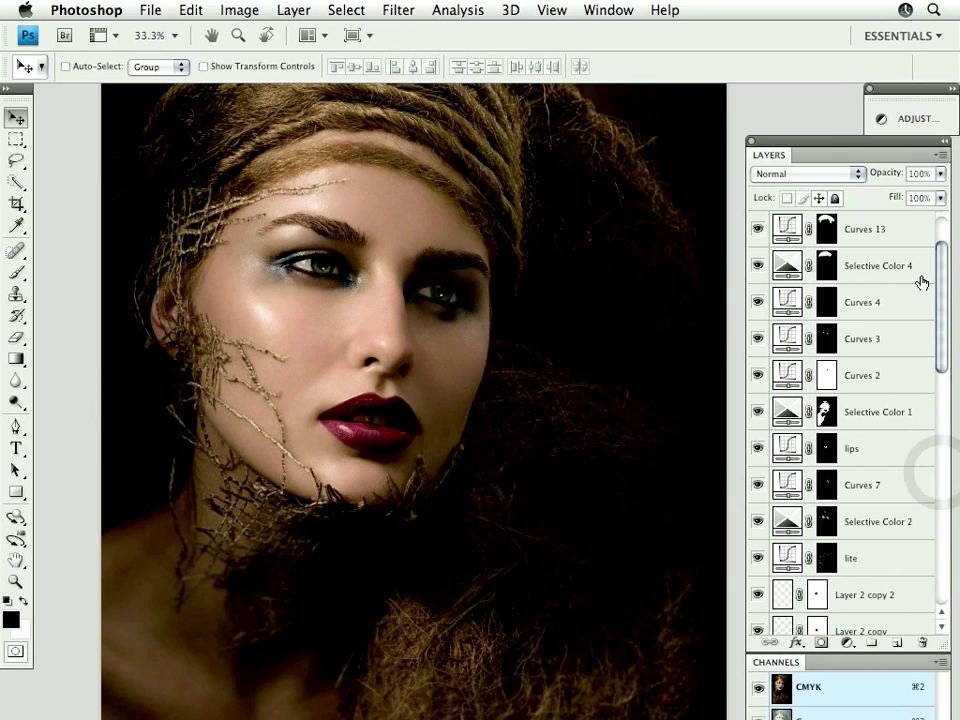
pyautogui.click(757, 415)
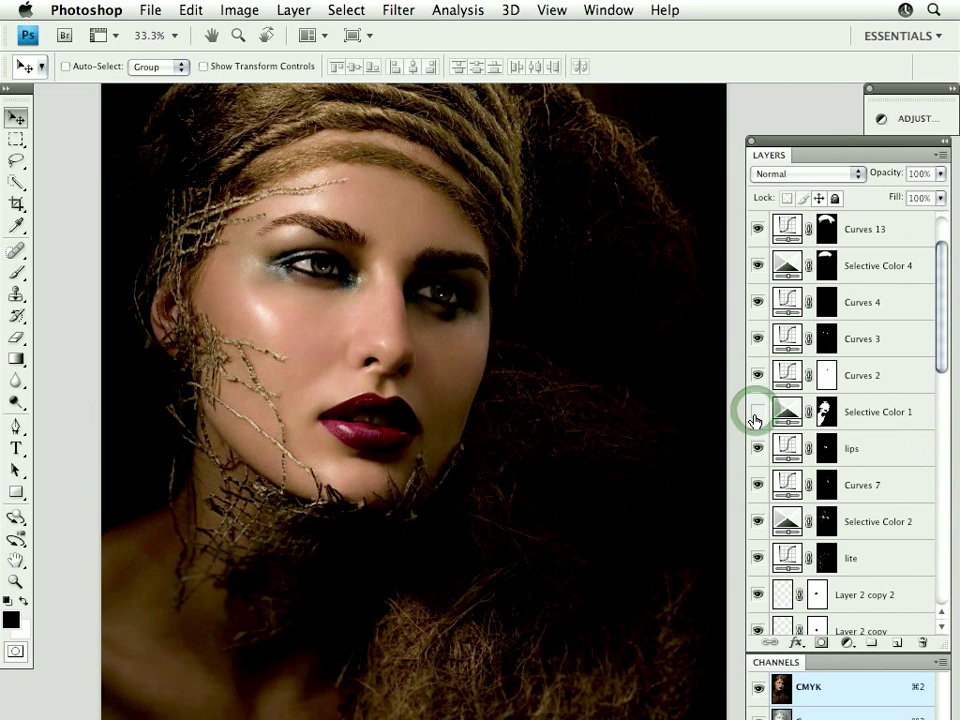
pyautogui.click(757, 415)
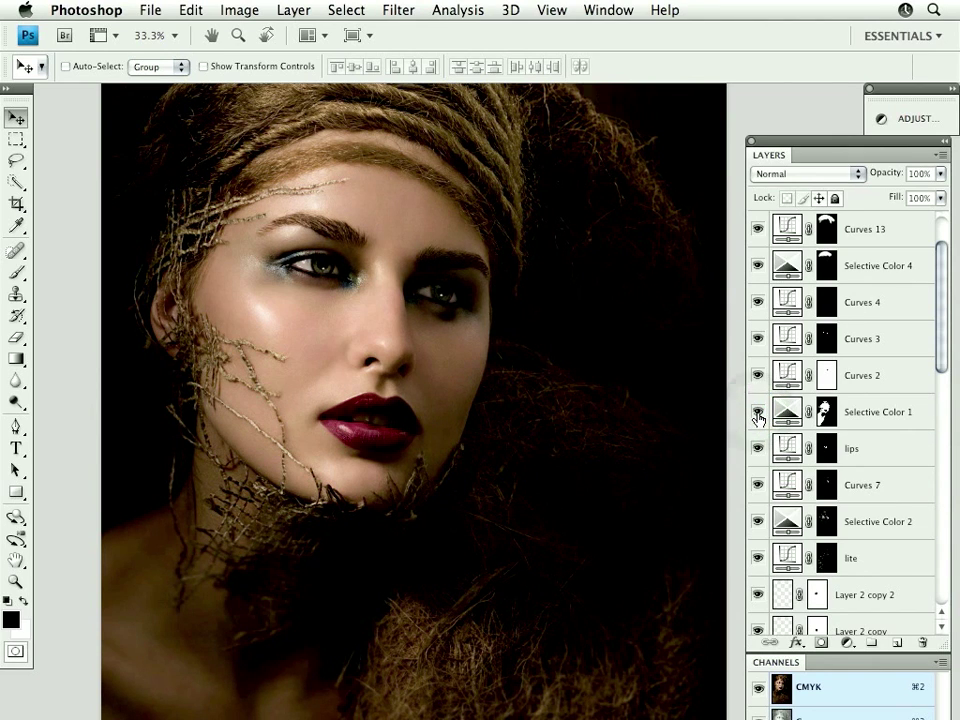
pyautogui.click(757, 415)
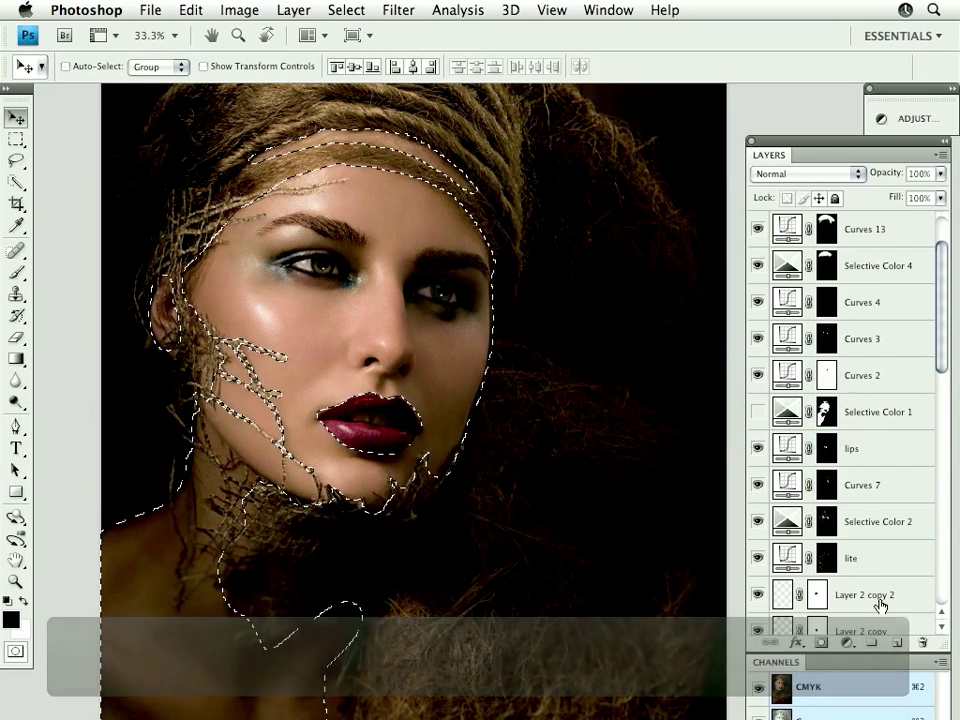
# - Add a Hue/Saturation adjustment layer masked by the skin selection and slightly reduce the saturation of its Reds
pyautogui.click(847, 645)
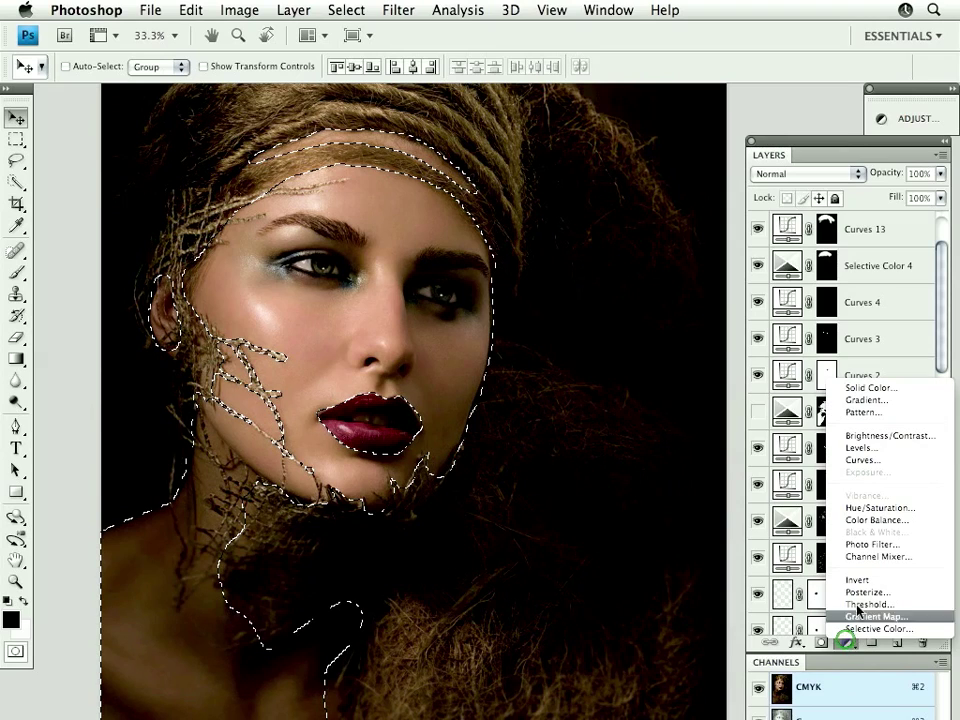
pyautogui.click(882, 508)
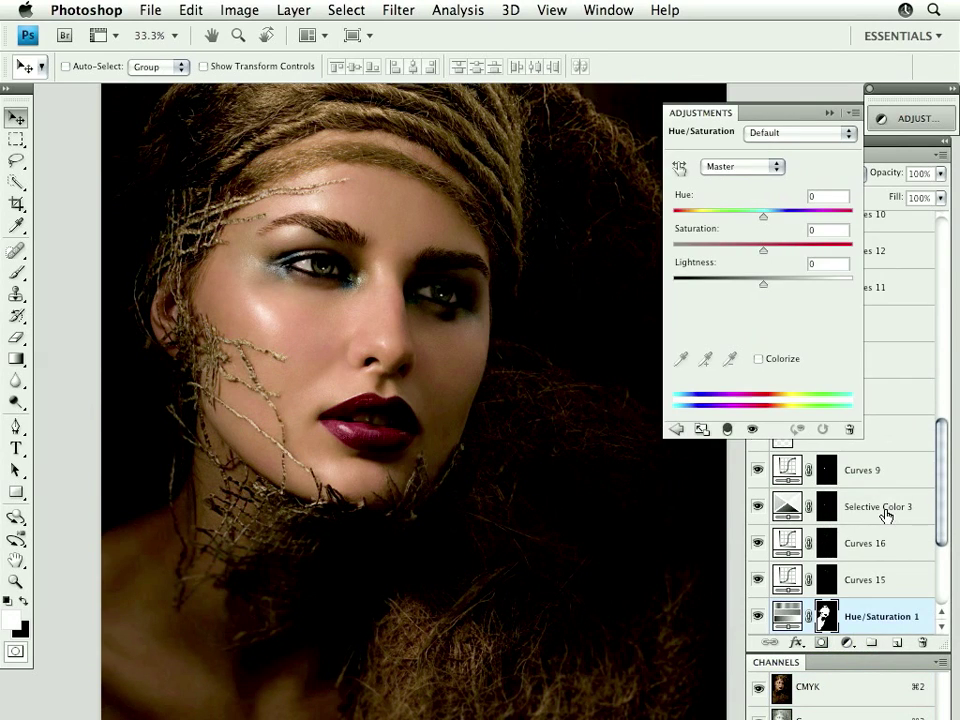
pyautogui.click(785, 168)
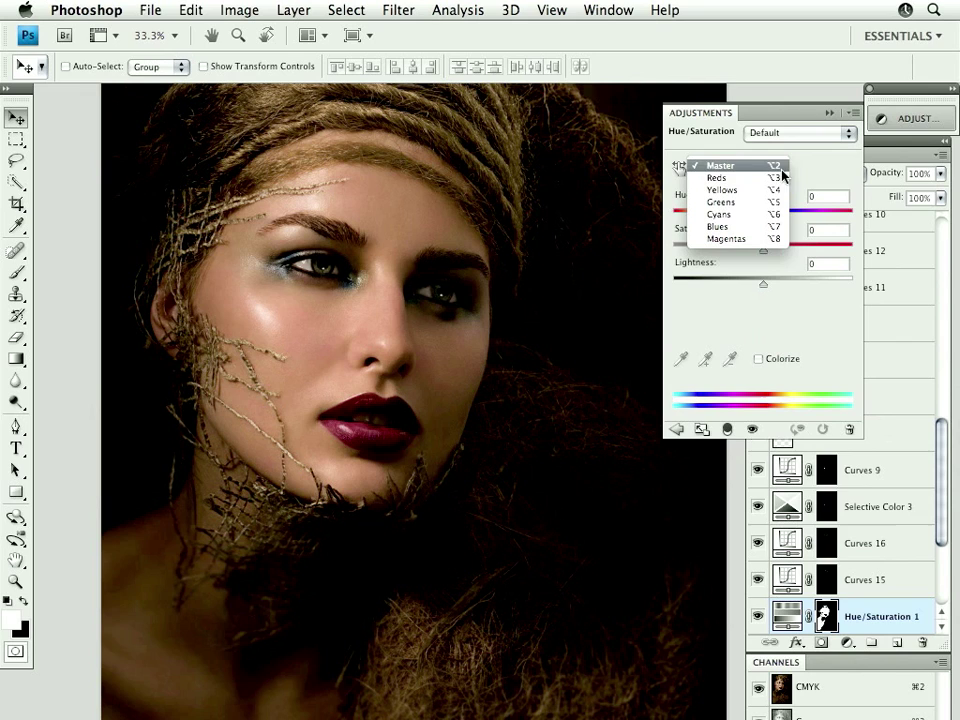
pyautogui.click(722, 177)
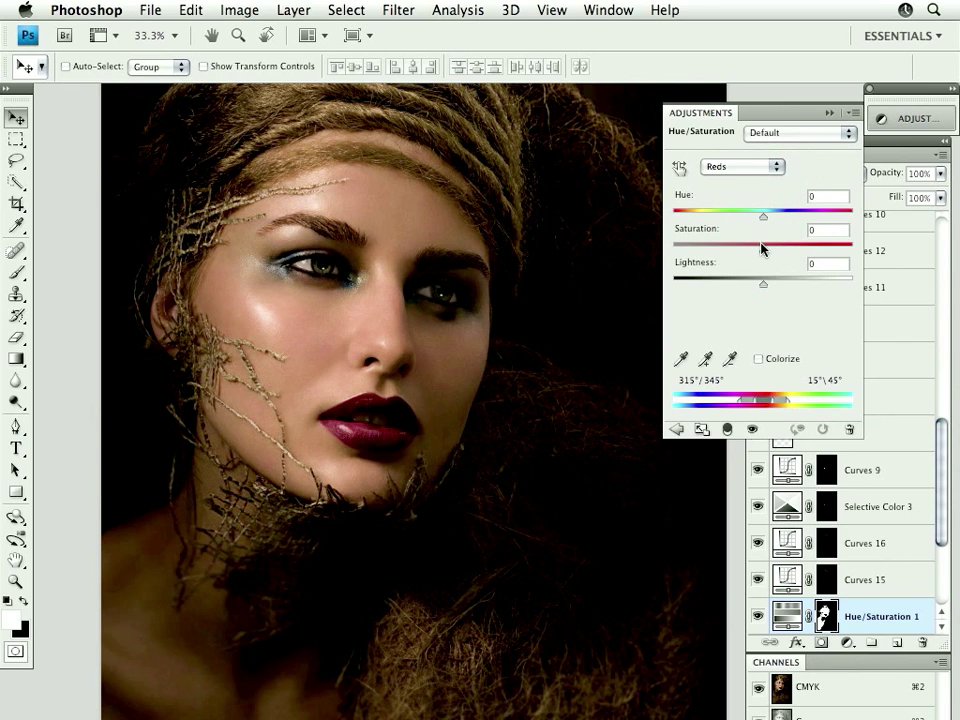
pyautogui.moveTo(765, 256); pyautogui.dragTo(751, 255)
pyautogui.click(829, 116)
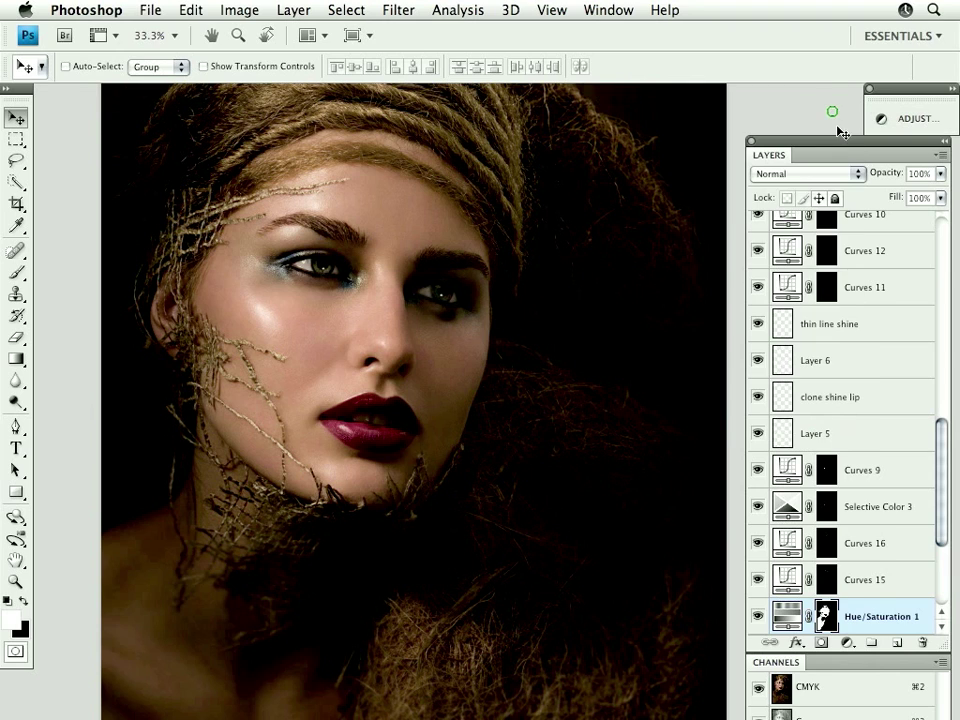
# - Compare the skin with the Hue/Saturation 1 layer hidden and shown, leaving the layer visible
pyautogui.click(757, 618)
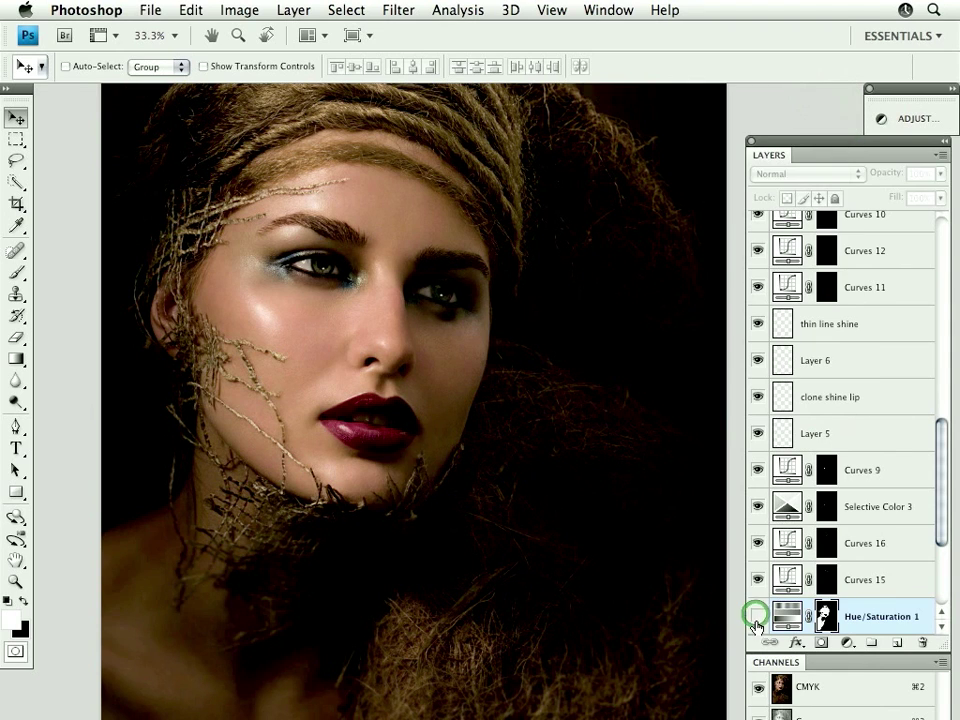
pyautogui.click(757, 618)
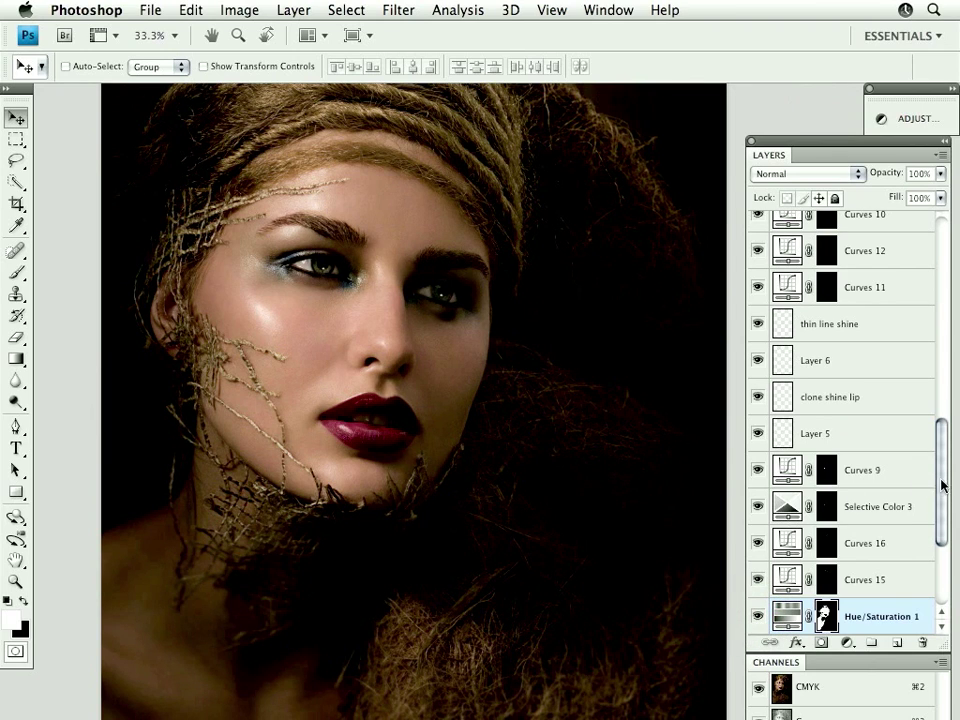
pyautogui.moveTo(941, 485); pyautogui.dragTo(941, 527)
pyautogui.click(755, 486)
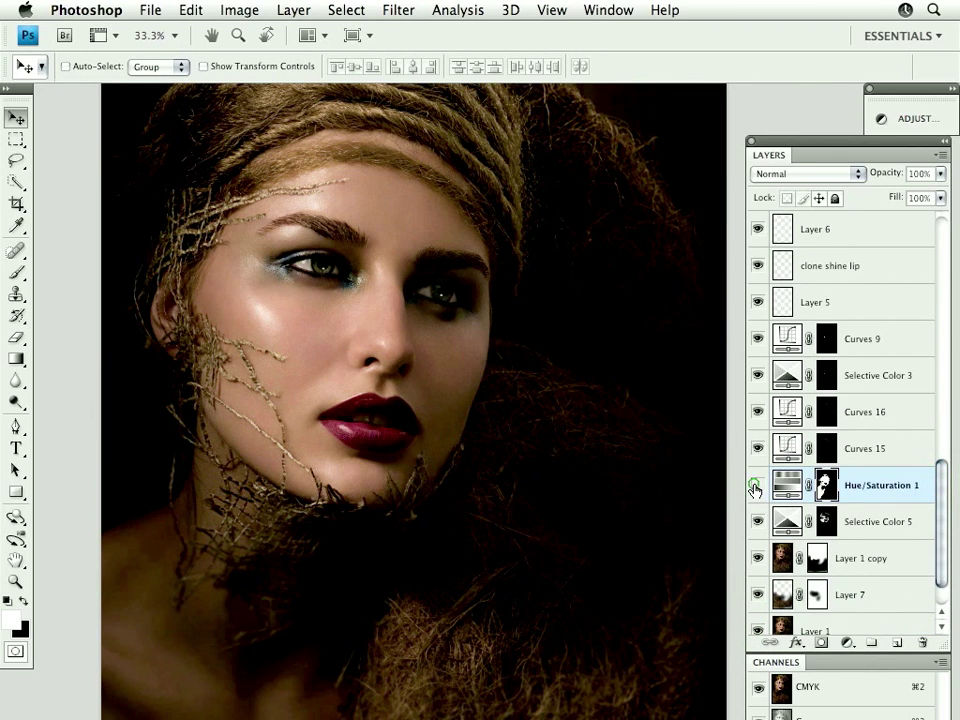
pyautogui.click(757, 488)
pyautogui.click(757, 487)
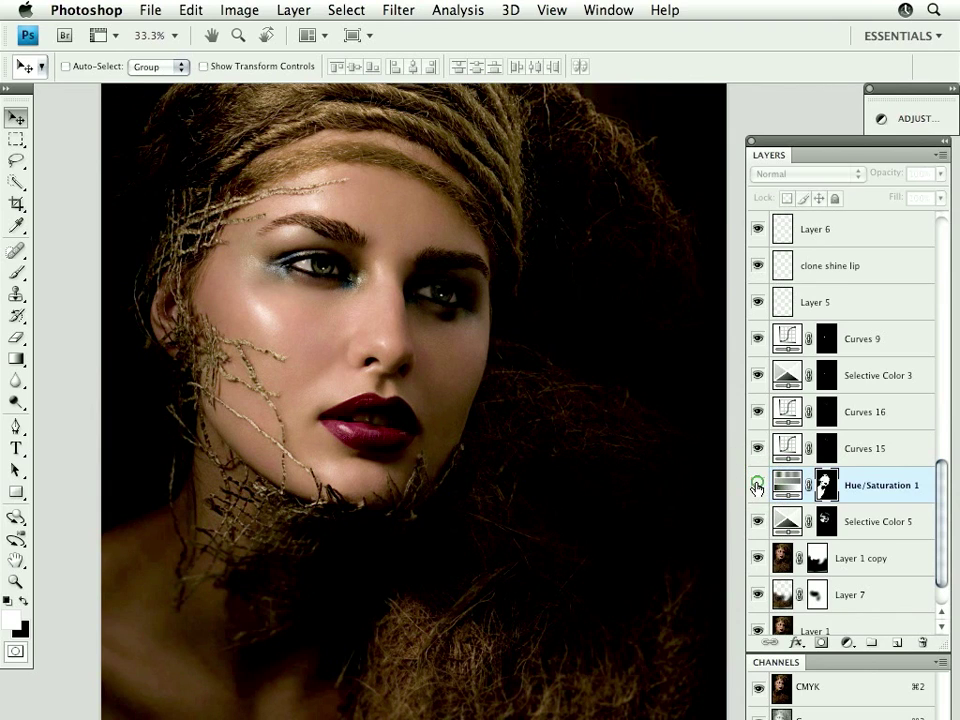
pyautogui.click(757, 488)
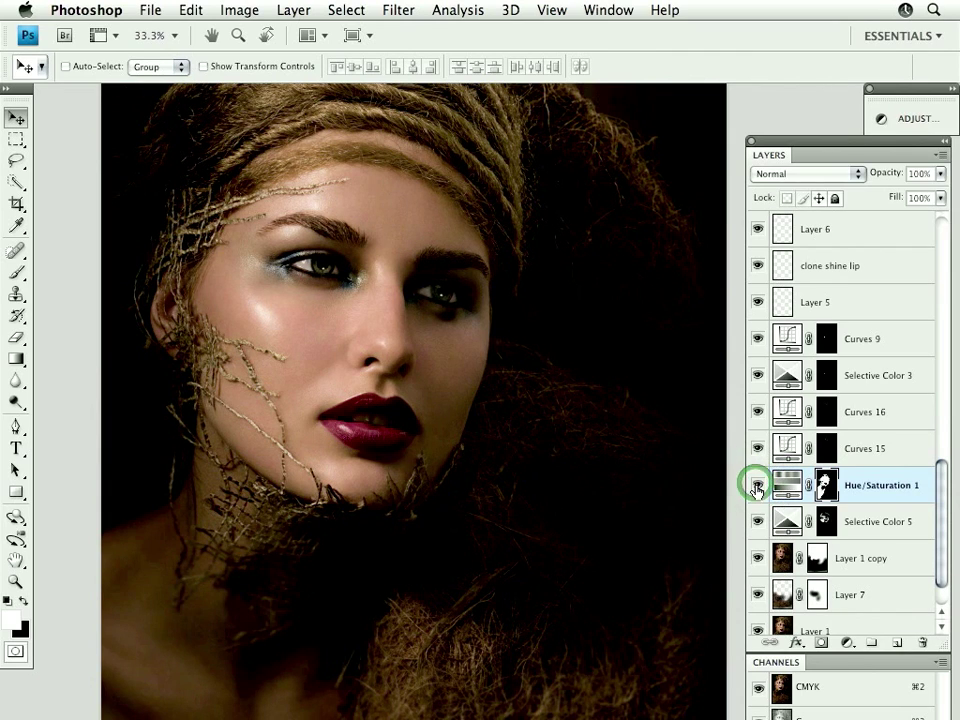
pyautogui.click(756, 488)
pyautogui.click(757, 489)
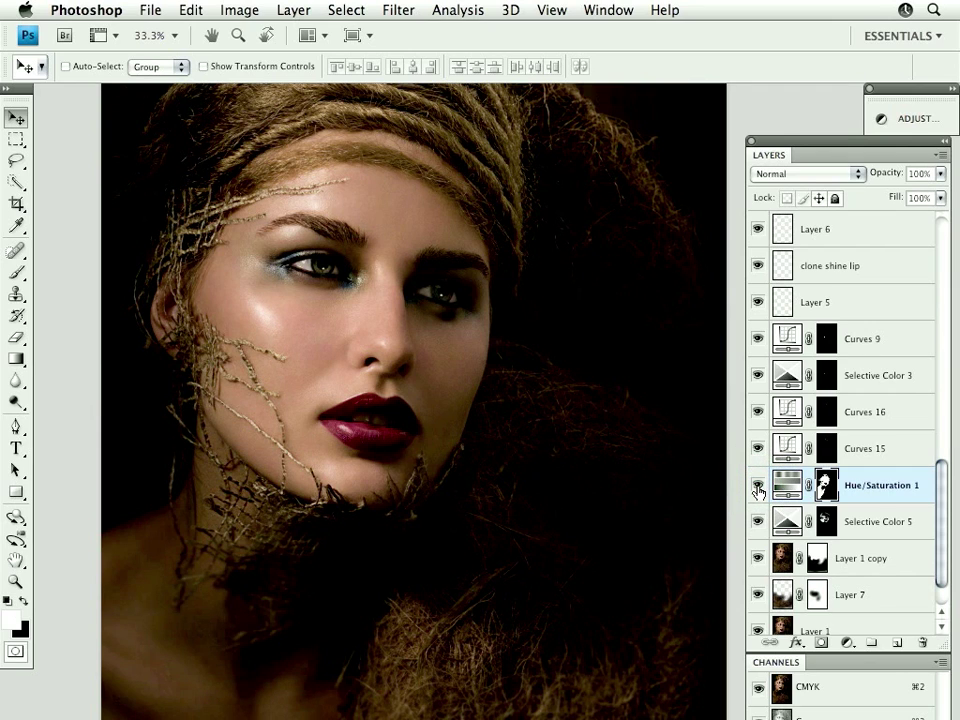
# - Display the Hue/Saturation 1 mask on its own, return to the image, and recheck the skin with the layer hidden and shown
pyautogui.keyDown('alt'); pyautogui.click(825, 485); pyautogui.keyUp('alt')
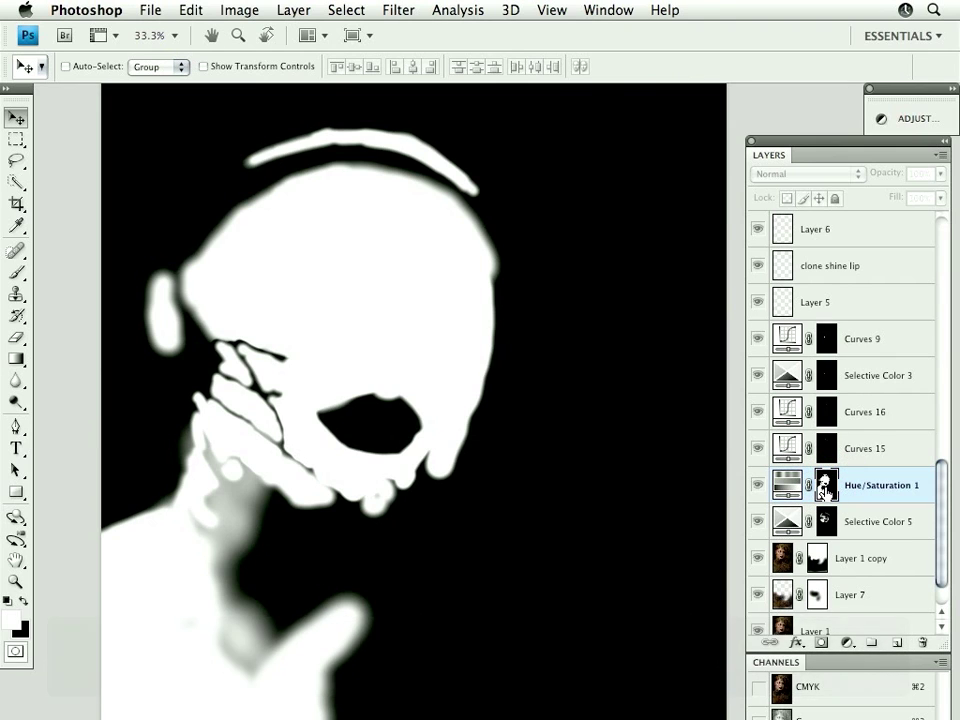
pyautogui.keyDown('alt'); pyautogui.click(825, 485); pyautogui.keyUp('alt')
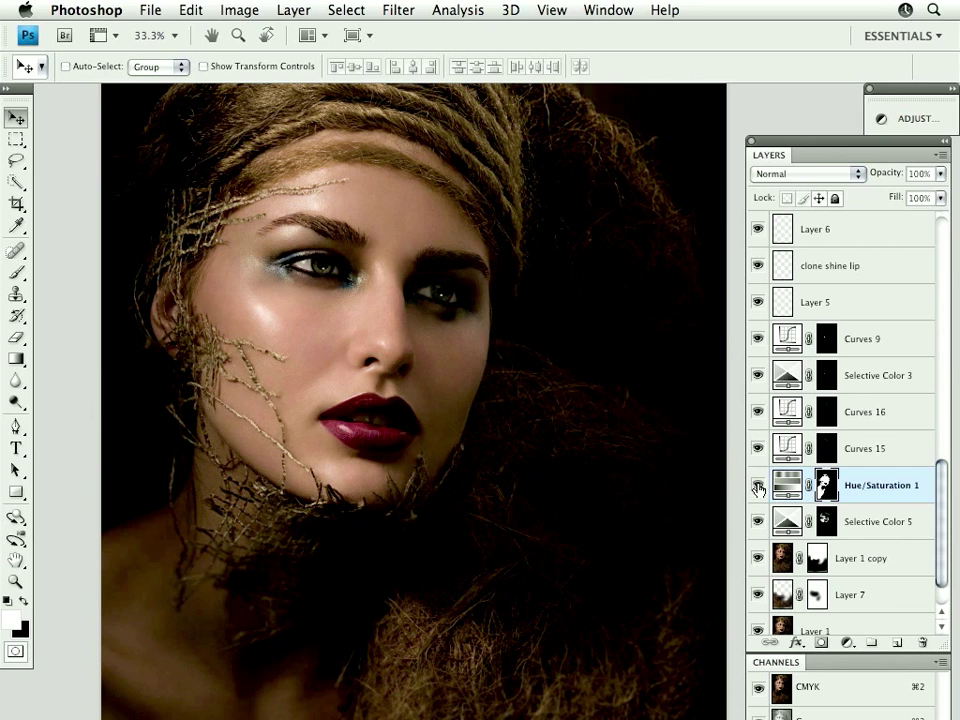
pyautogui.click(756, 489)
pyautogui.click(756, 489)
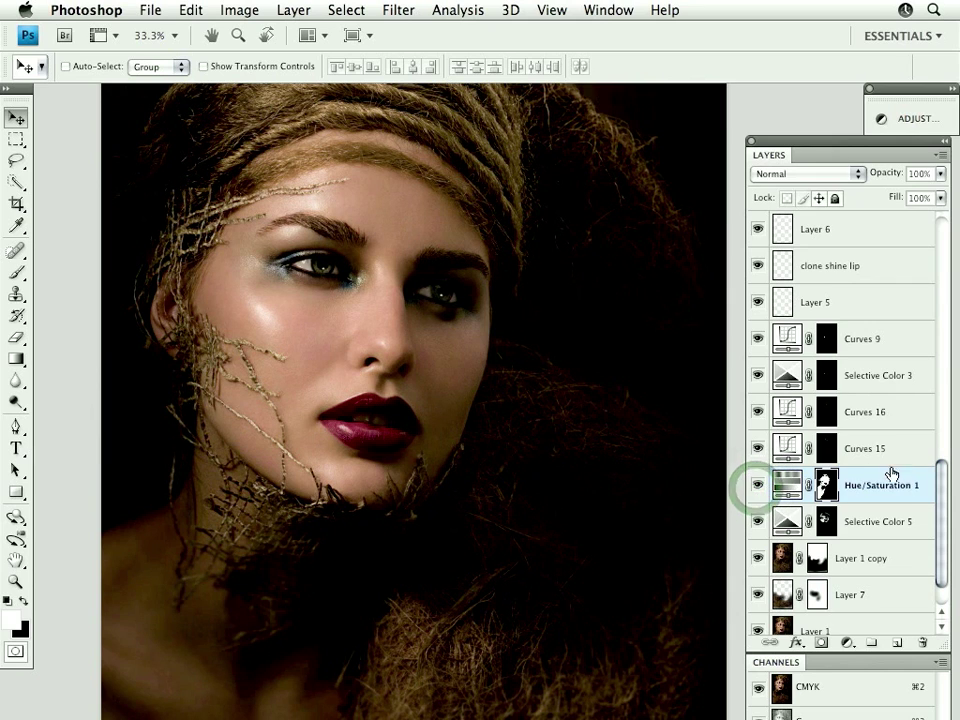
# - Examine on their own the layer masks of Curves 9, Selective Color 3, Curves 16, Curves 11, Curves 12 and lips
pyautogui.moveTo(940, 485); pyautogui.dragTo(948, 511)
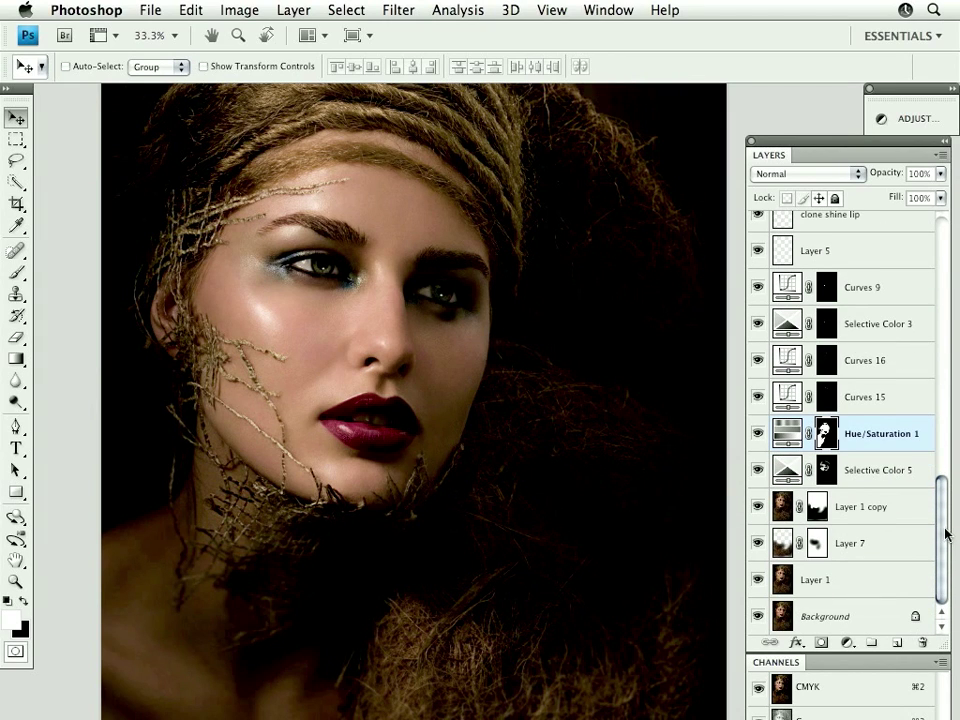
pyautogui.moveTo(940, 527); pyautogui.dragTo(935, 472)
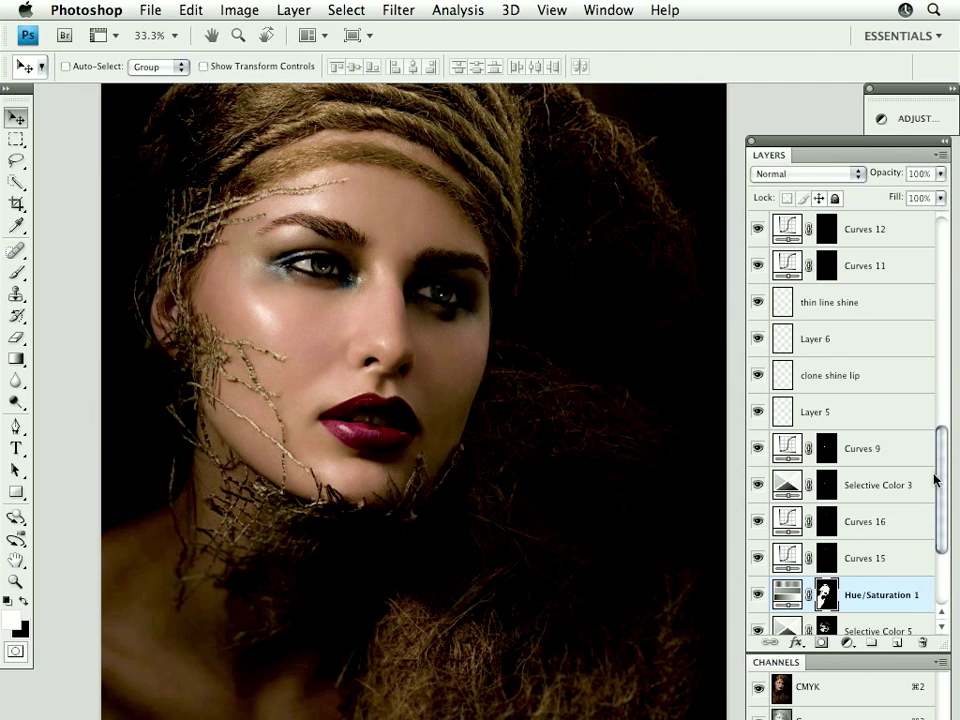
pyautogui.keyDown('alt'); pyautogui.click(825, 448); pyautogui.keyUp('alt')
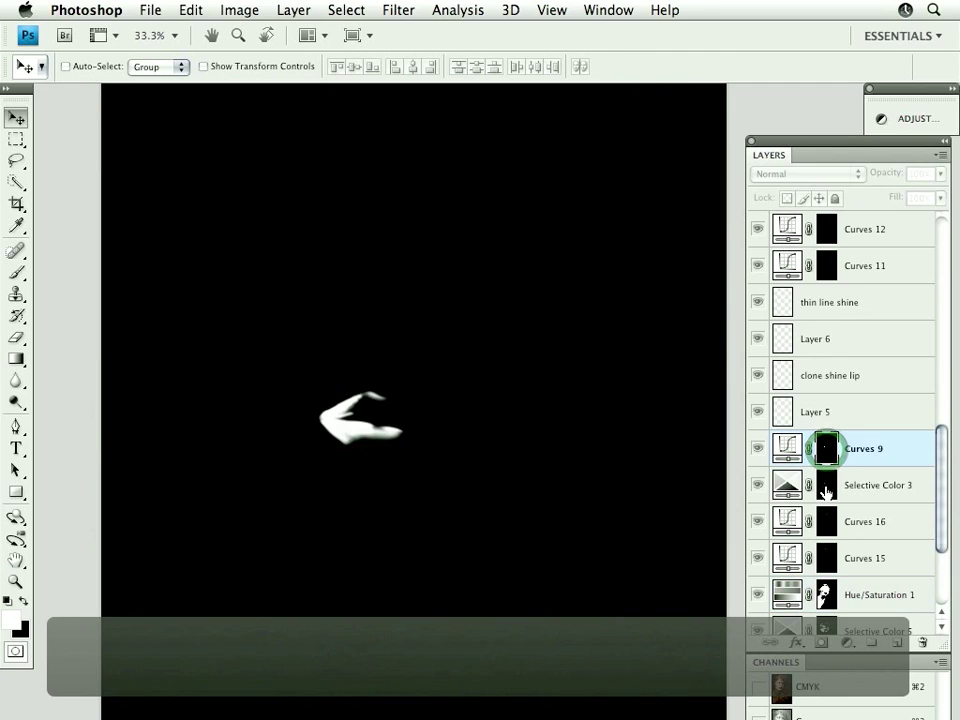
pyautogui.keyDown('alt'); pyautogui.click(826, 485); pyautogui.keyUp('alt')
pyautogui.keyDown('alt'); pyautogui.click(826, 521); pyautogui.keyUp('alt')
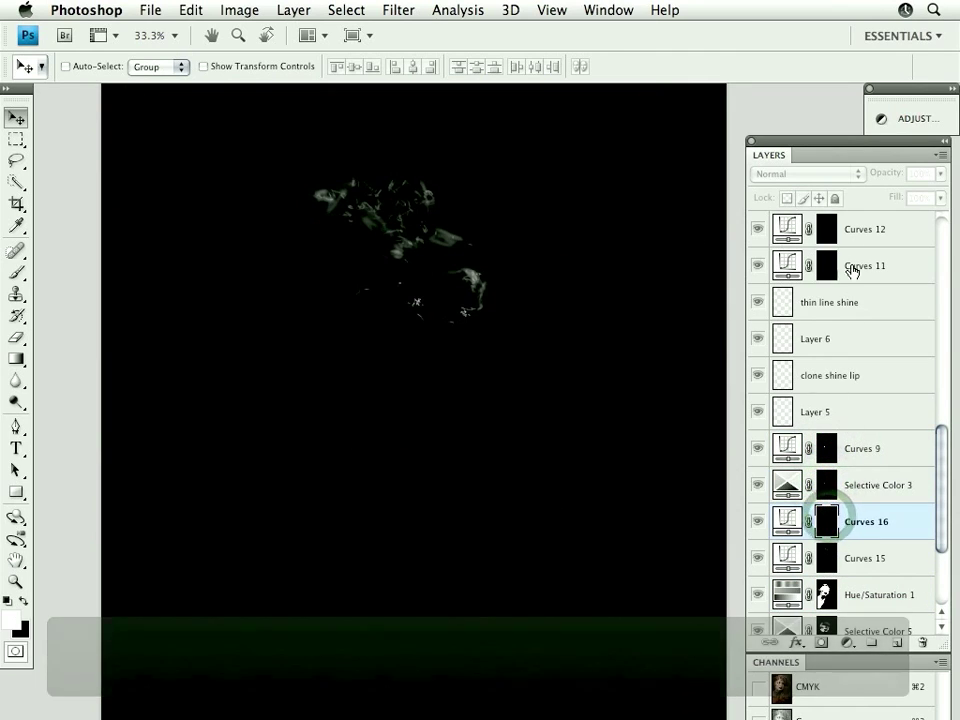
pyautogui.keyDown('alt'); pyautogui.click(827, 268); pyautogui.keyUp('alt')
pyautogui.keyDown('alt'); pyautogui.click(825, 229); pyautogui.keyUp('alt')
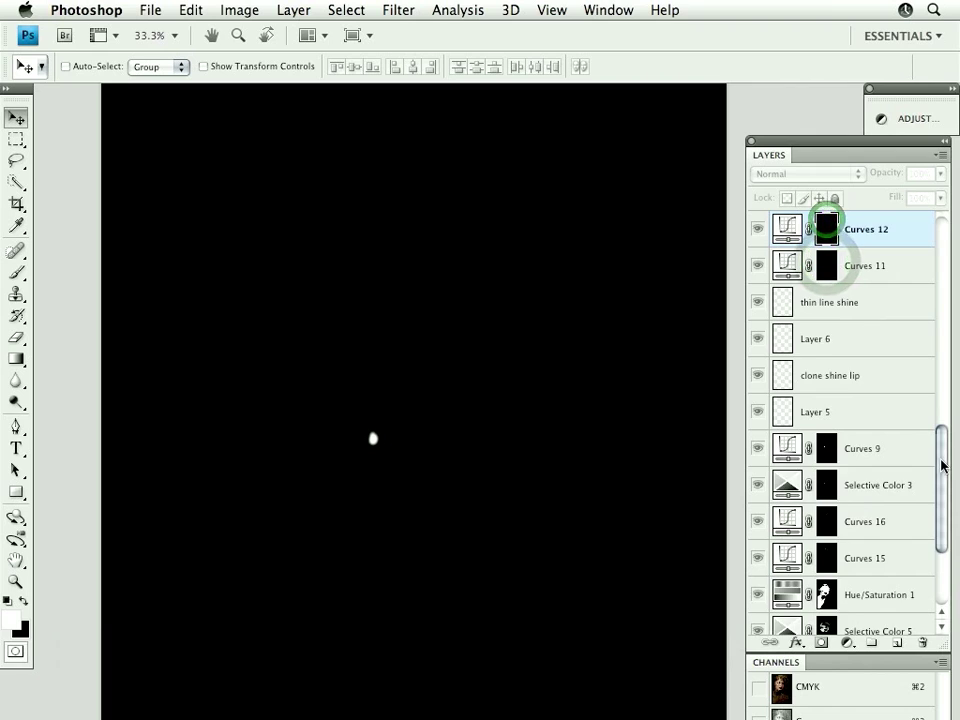
pyautogui.moveTo(941, 458); pyautogui.dragTo(939, 311)
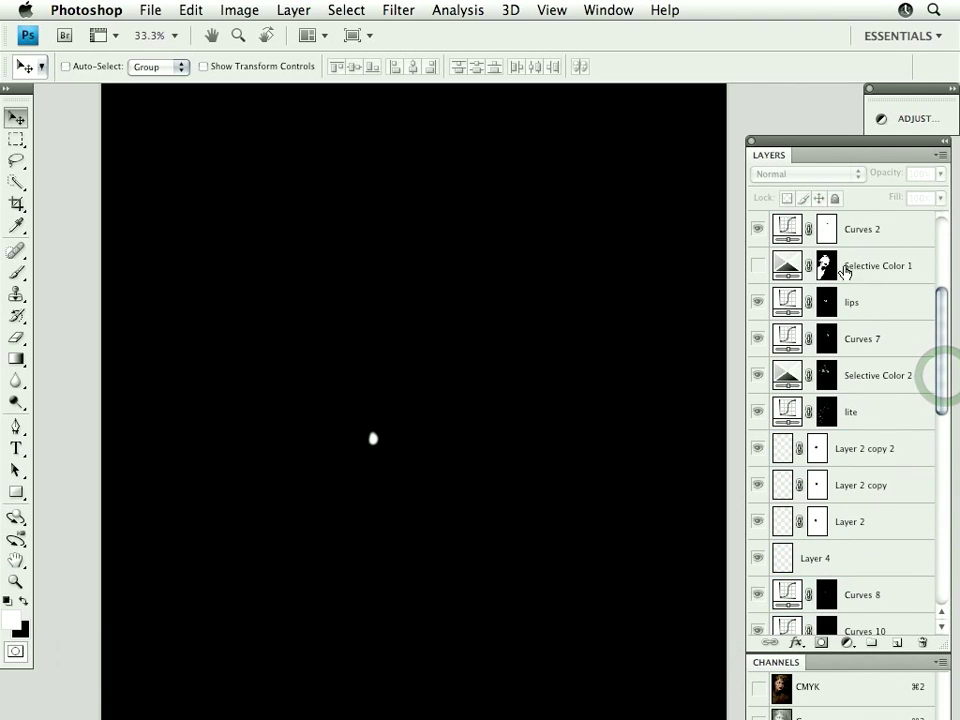
pyautogui.keyDown('alt'); pyautogui.click(828, 302); pyautogui.keyUp('alt')
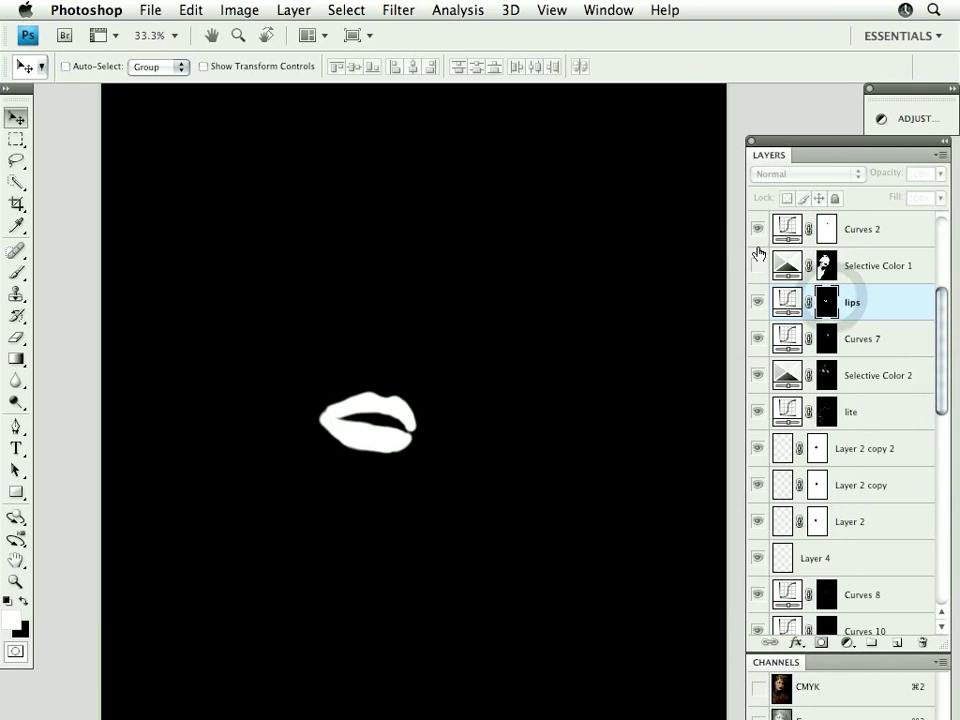
# - Return to the full image and make the Selective Color 1 layer visible again
pyautogui.click(758, 267)
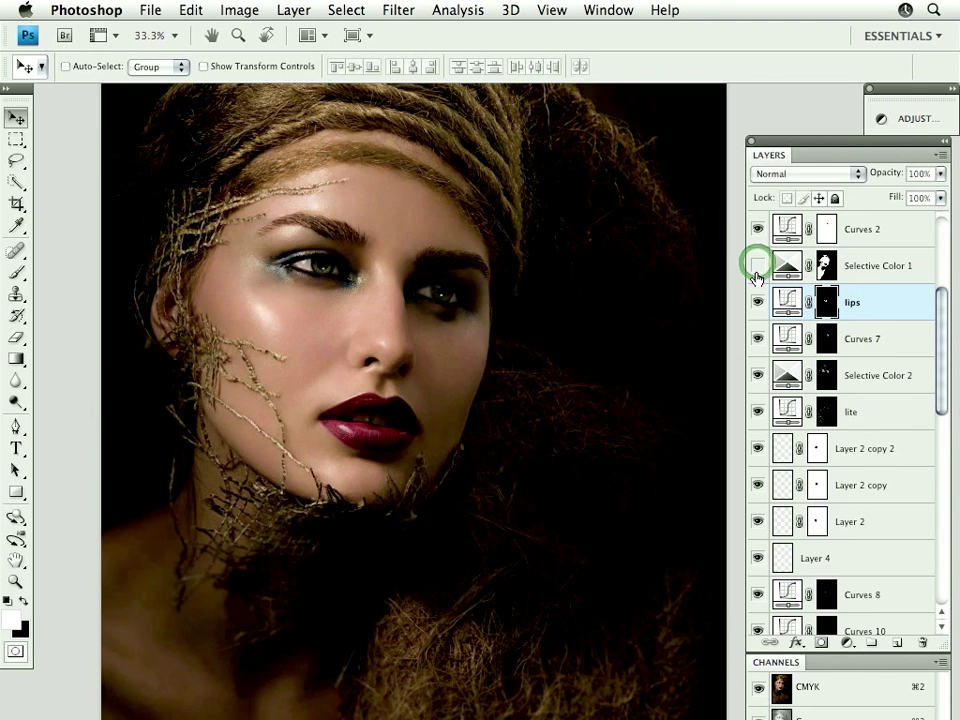
pyautogui.click(757, 267)
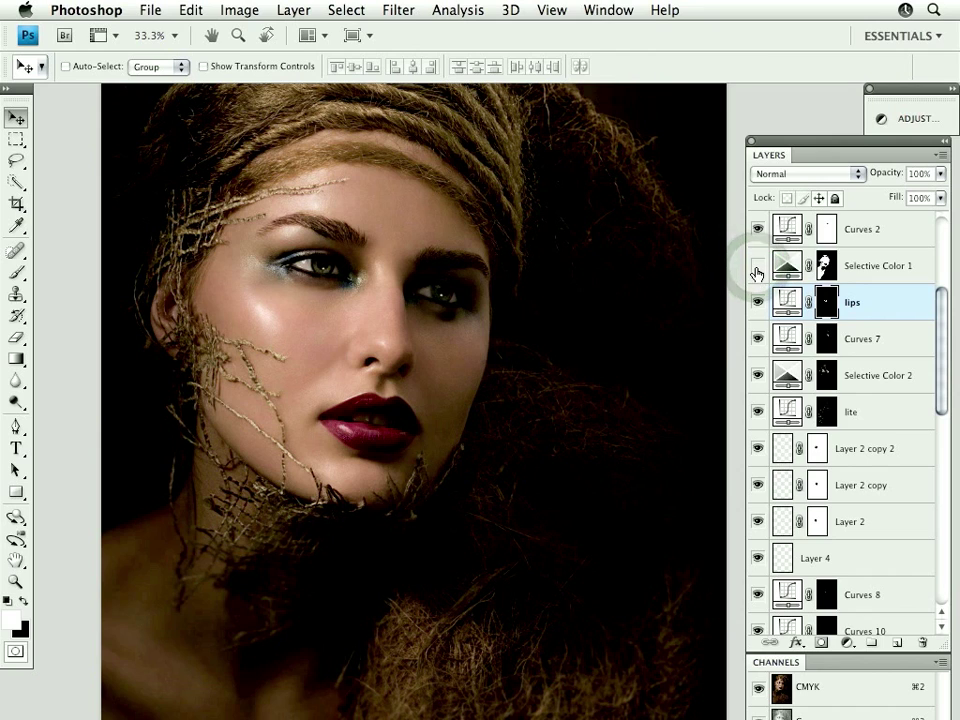
pyautogui.click(757, 266)
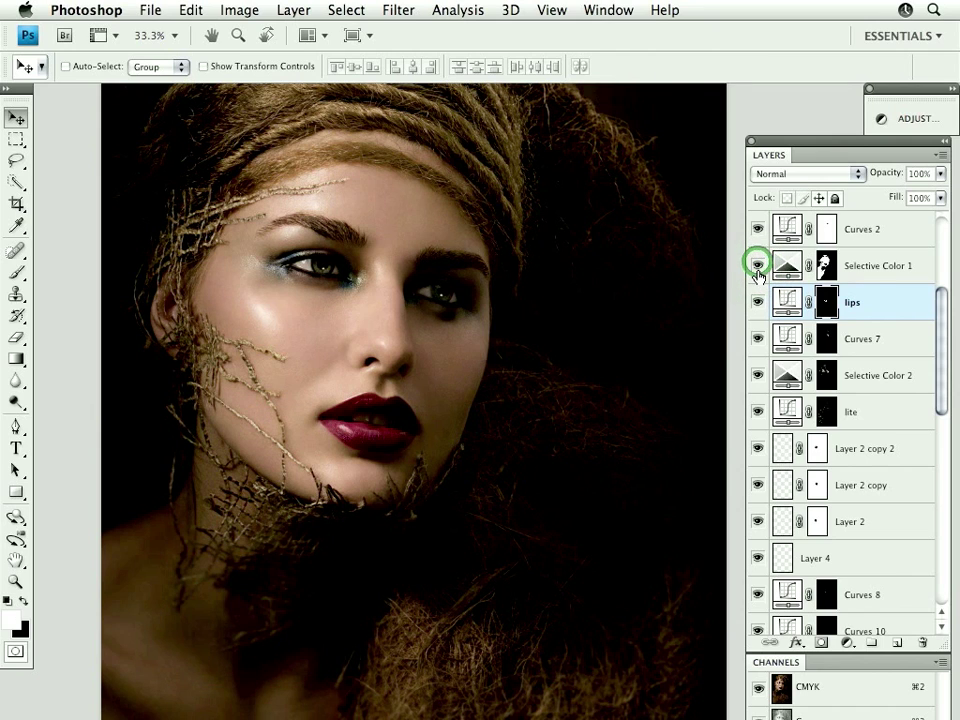
# - Select the lips Curves layer and compare the mouth with the layer hidden and shown
pyautogui.click(861, 299)
pyautogui.click(756, 302)
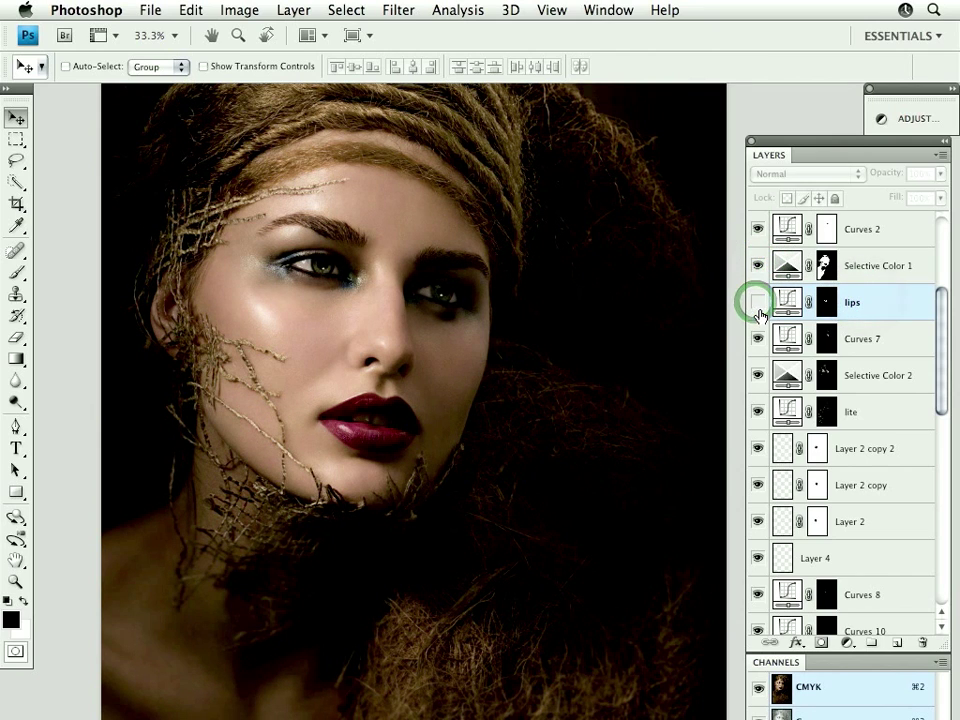
pyautogui.click(756, 302)
# - Open the curve settings of the lips layer and compare the mouth close up with the adjustment off and on
pyautogui.doubleClick(787, 300)
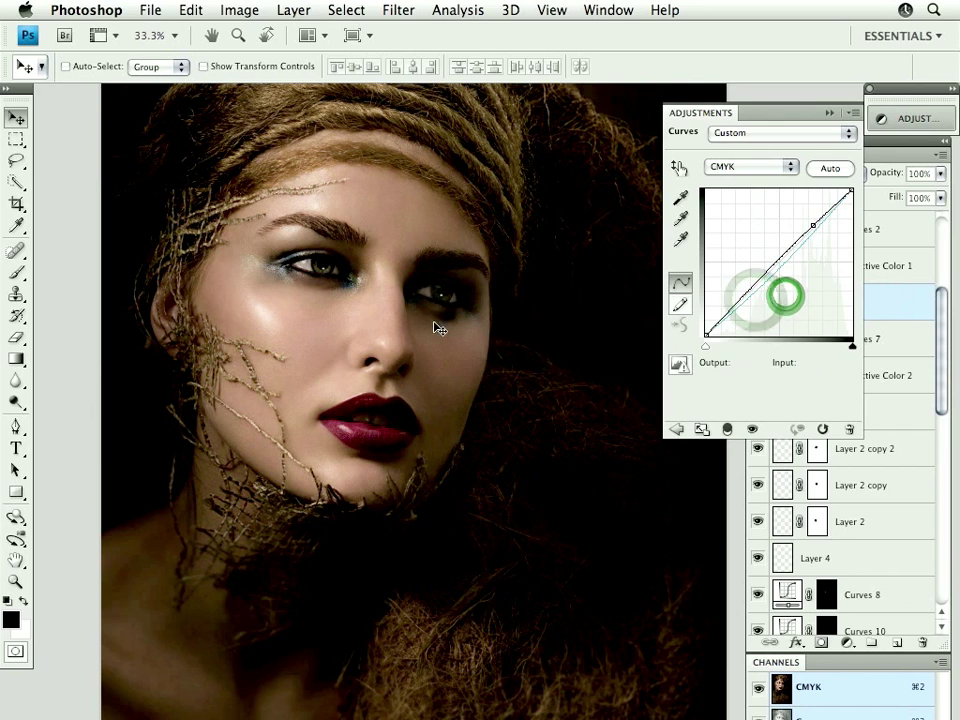
pyautogui.moveTo(300, 313); pyautogui.dragTo(574, 264)
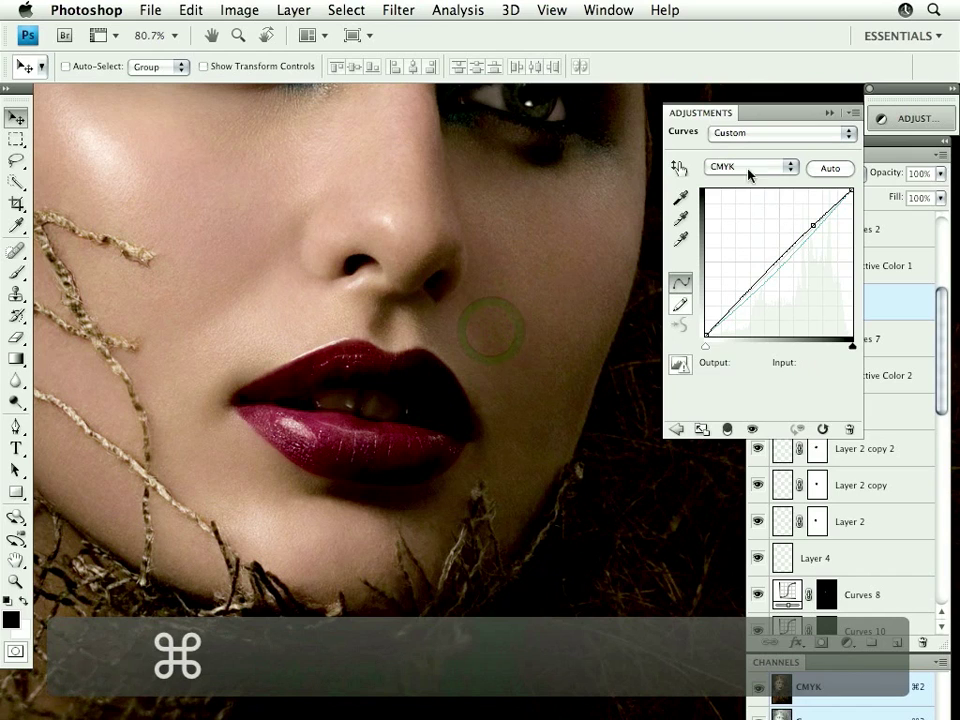
pyautogui.click(753, 430)
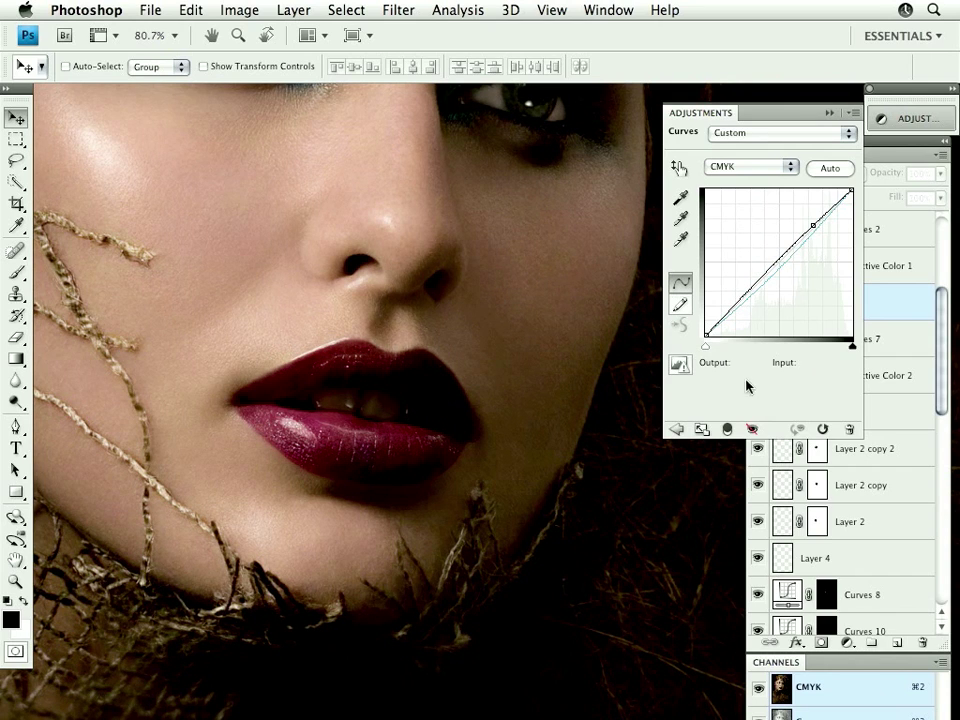
pyautogui.click(752, 430)
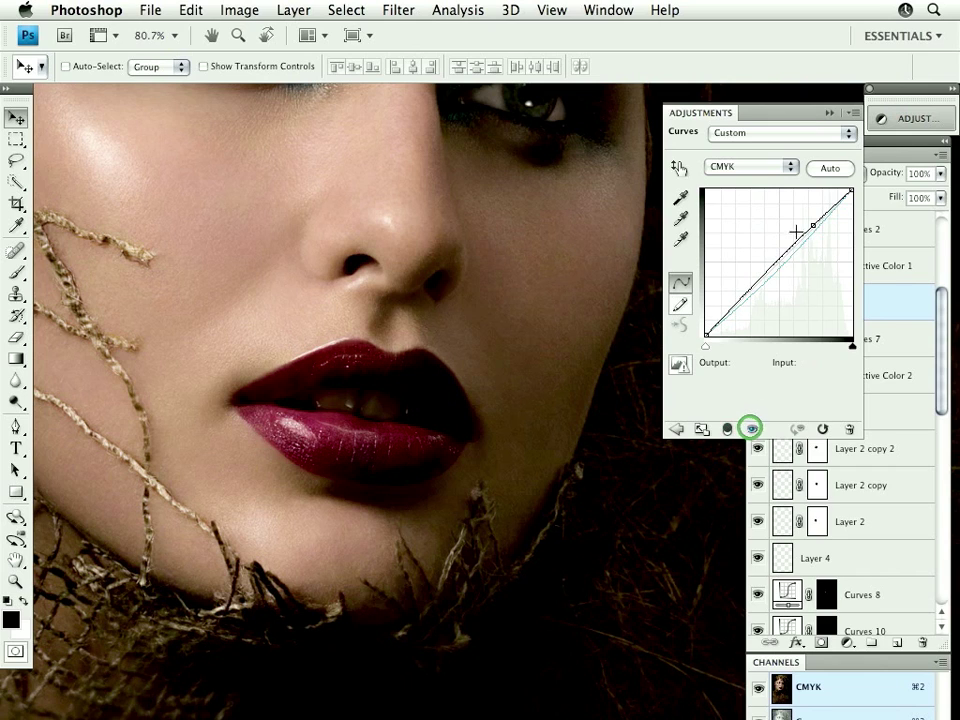
pyautogui.click(751, 430)
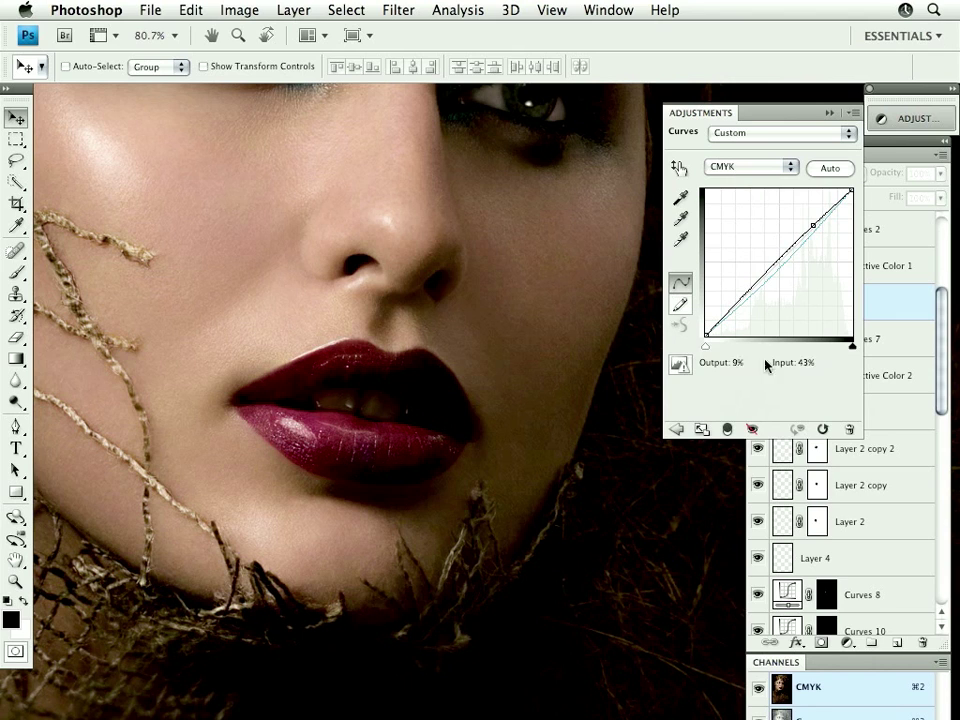
pyautogui.click(751, 431)
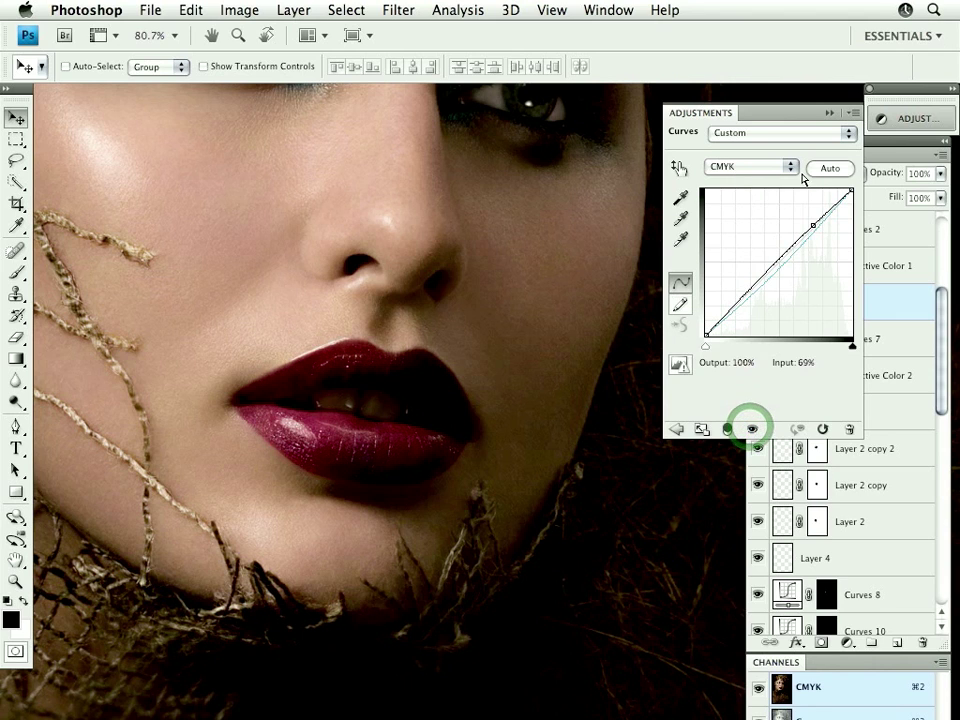
# - Examine the Cyan curve of the lips adjustment with its effect off and on, and close the curve settings
pyautogui.click(790, 165)
pyautogui.click(755, 178)
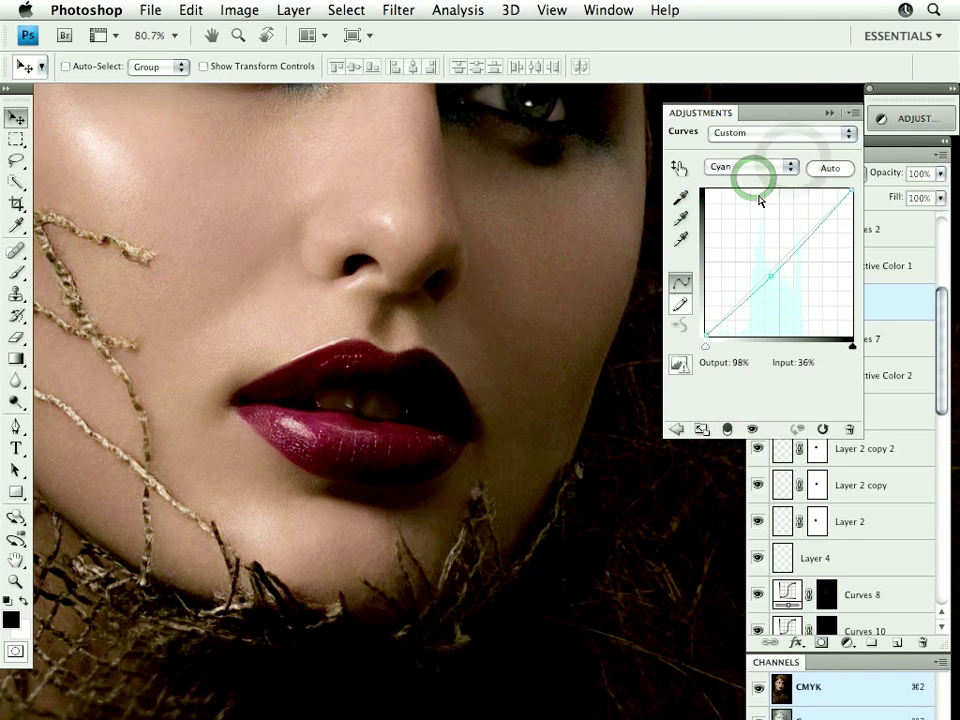
pyautogui.click(752, 431)
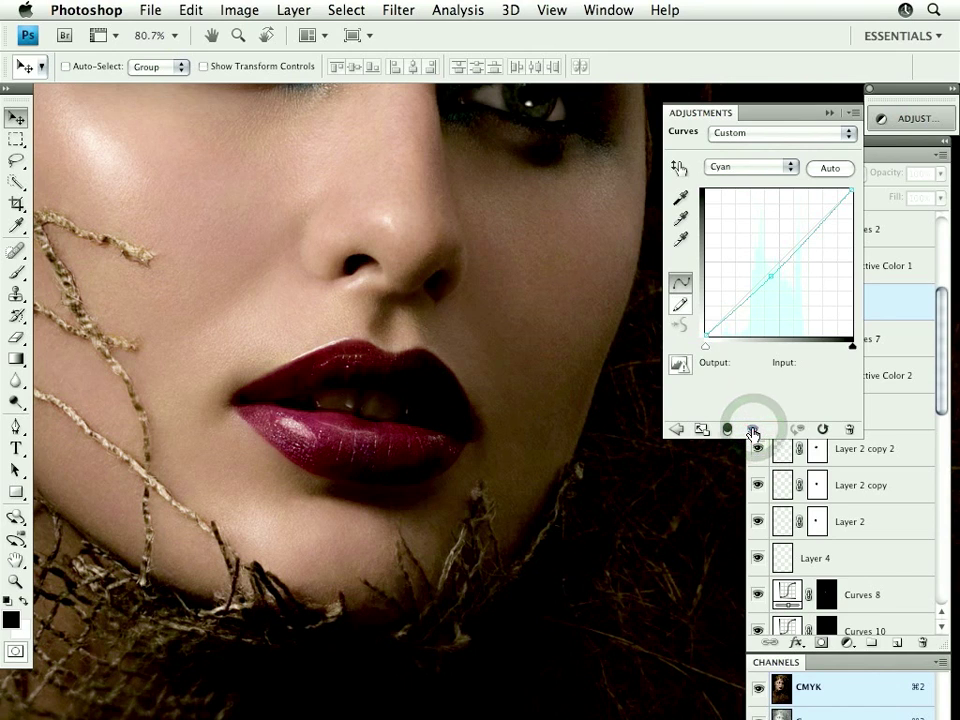
pyautogui.click(752, 431)
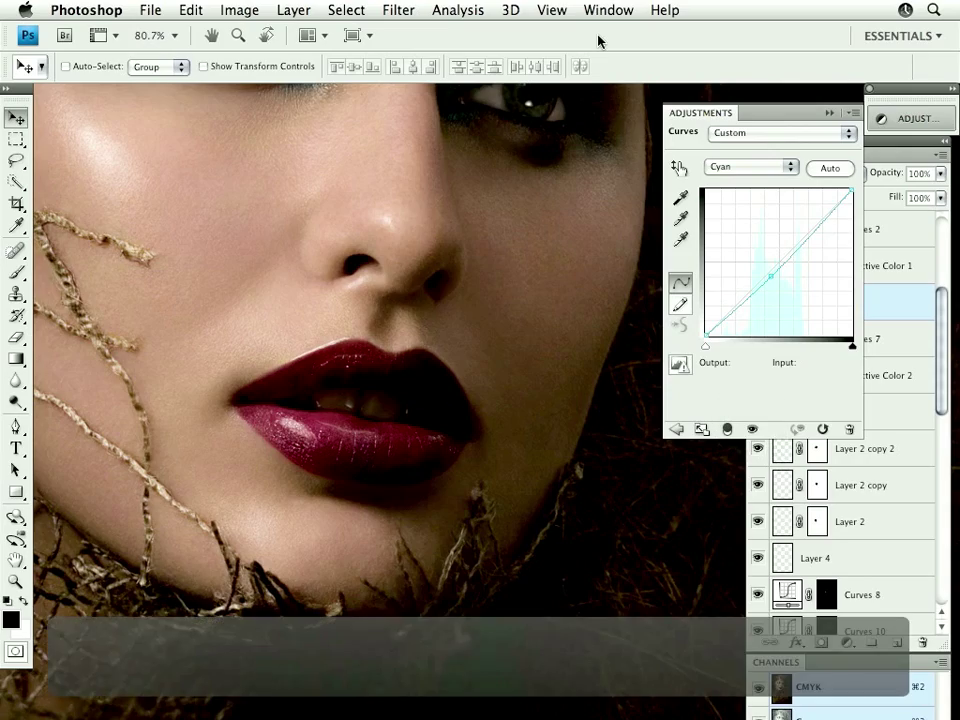
pyautogui.press('super+minus')
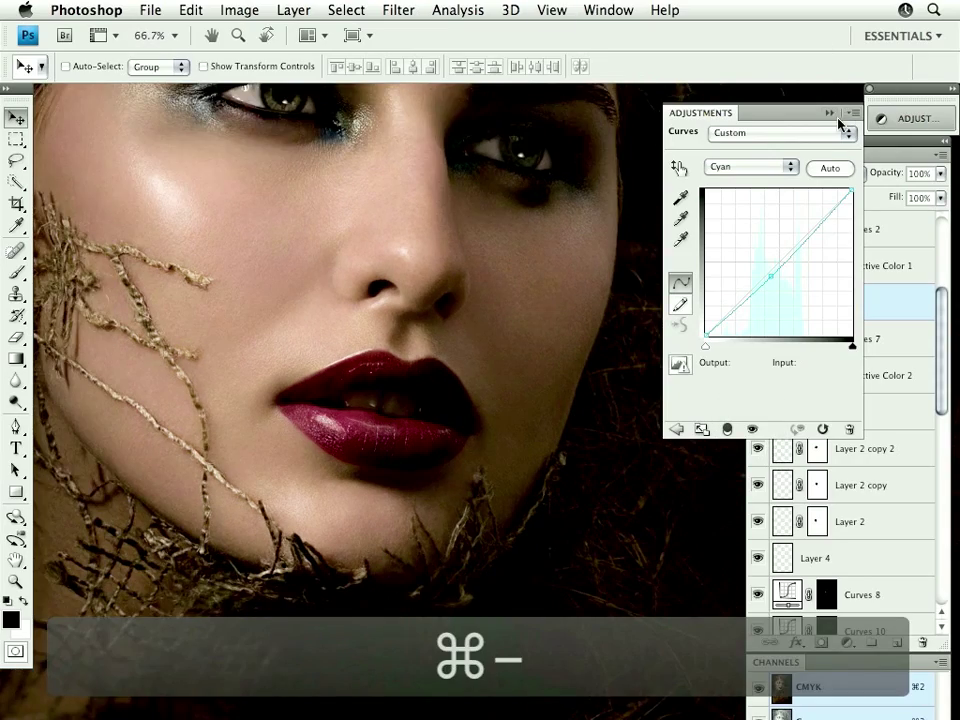
pyautogui.click(829, 114)
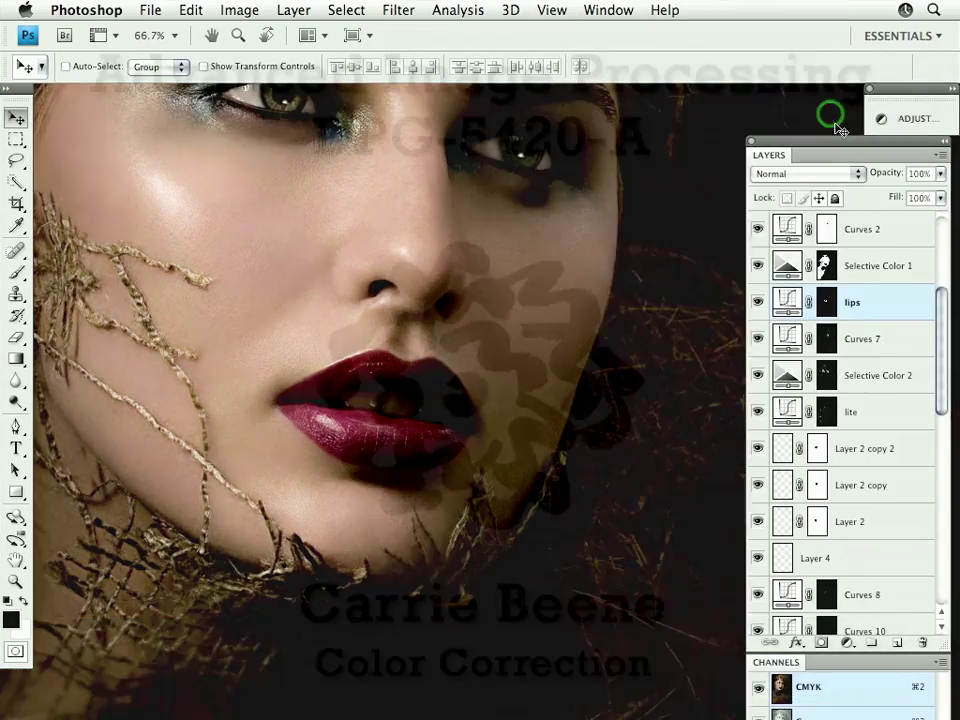